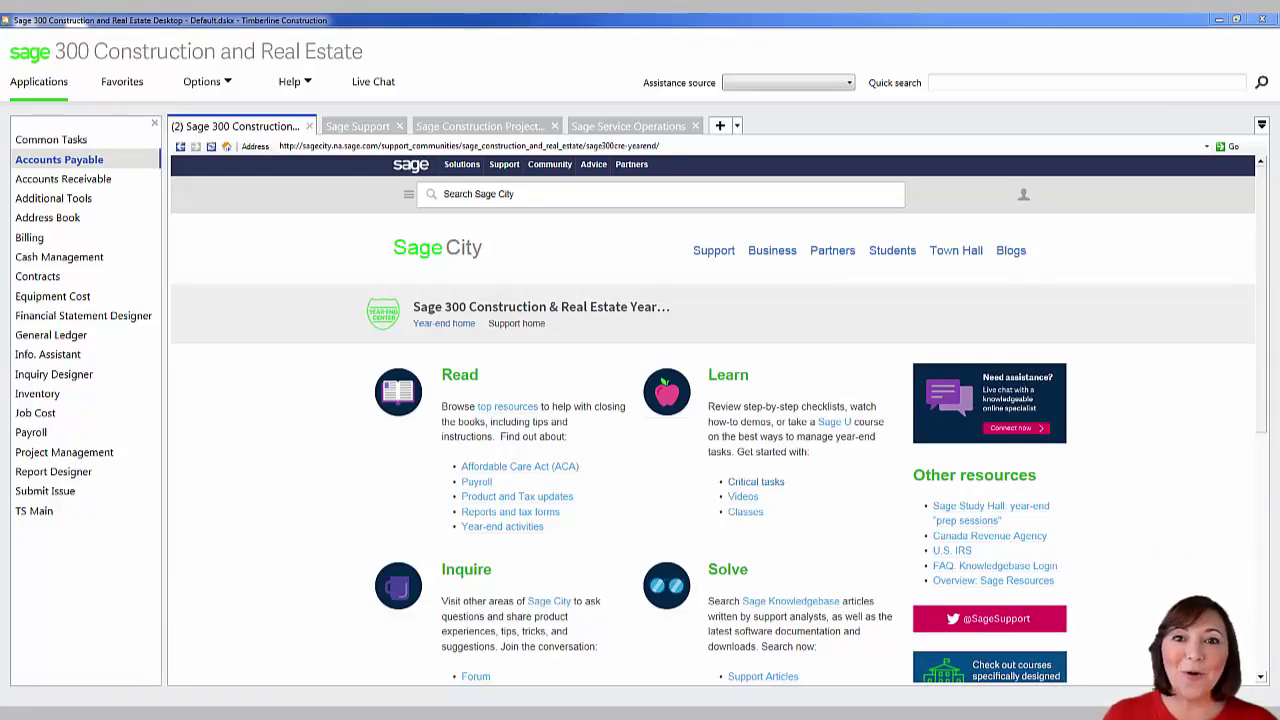
Step: Launch the Form 1099 (USA) task from Accounts Payable > Tasks > Government eFile and Reporting
left_click(43, 167)
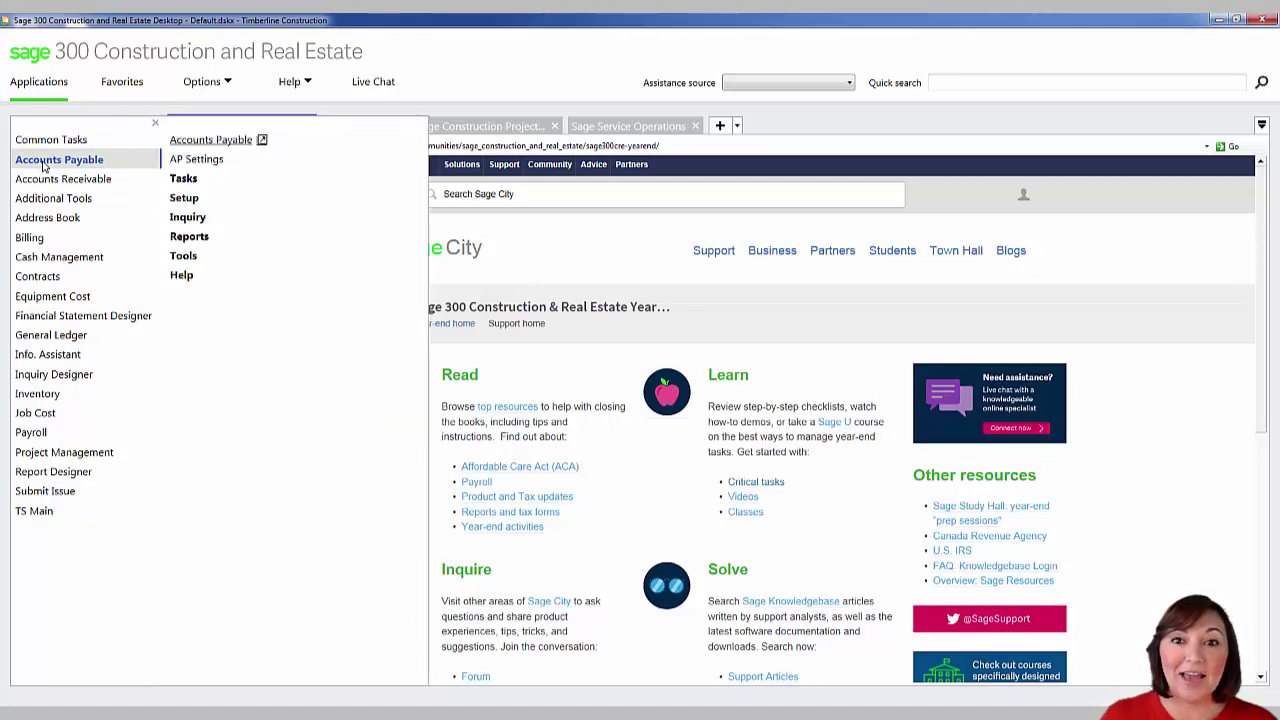
left_click(183, 179)
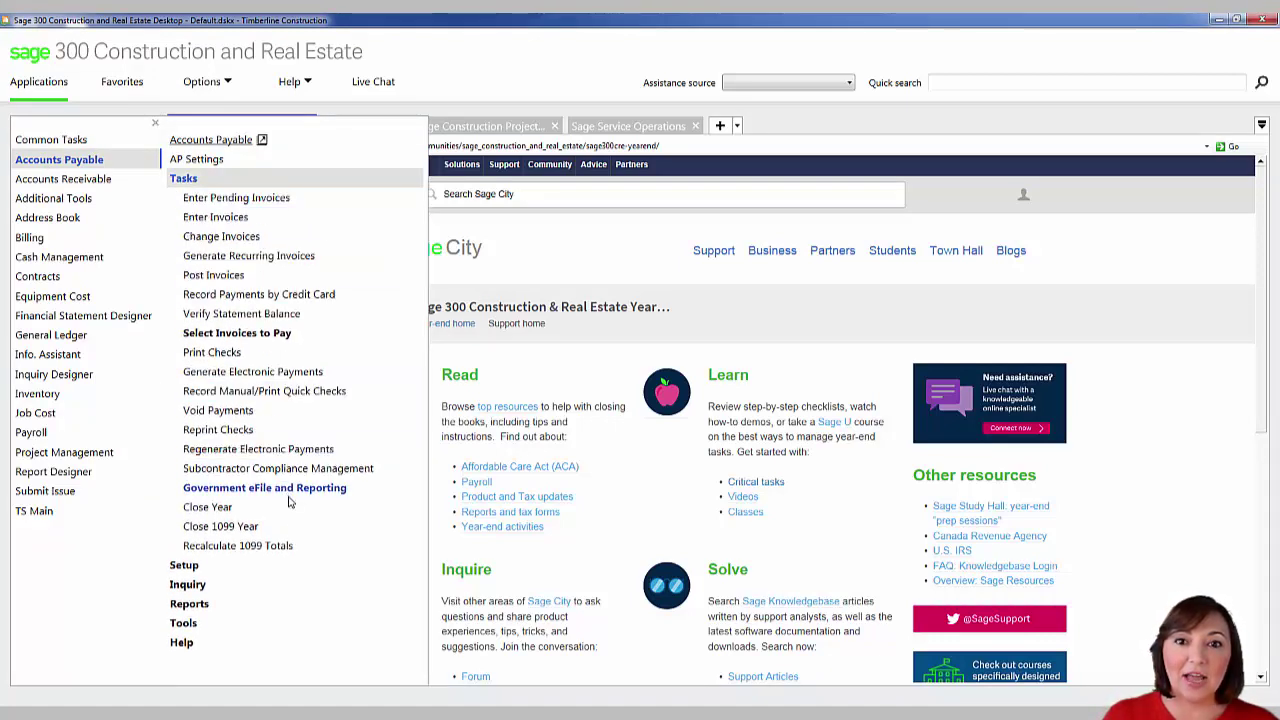
left_click(290, 499)
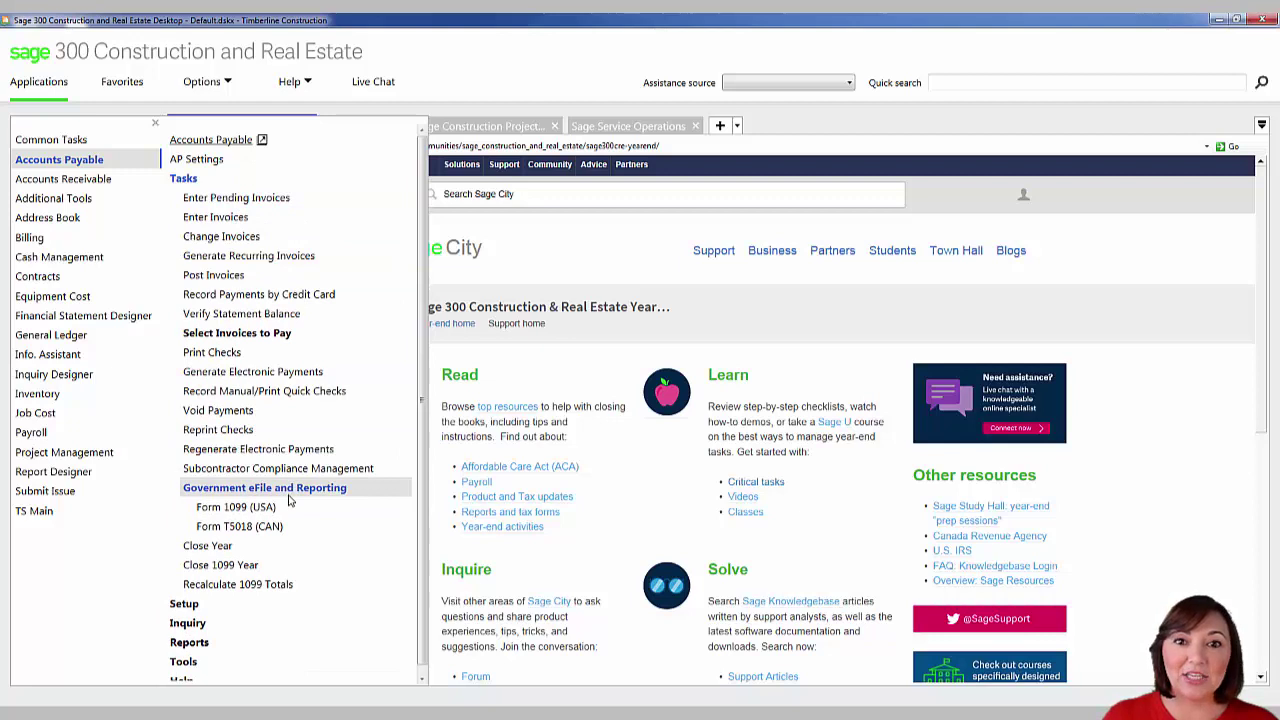
left_click(279, 509)
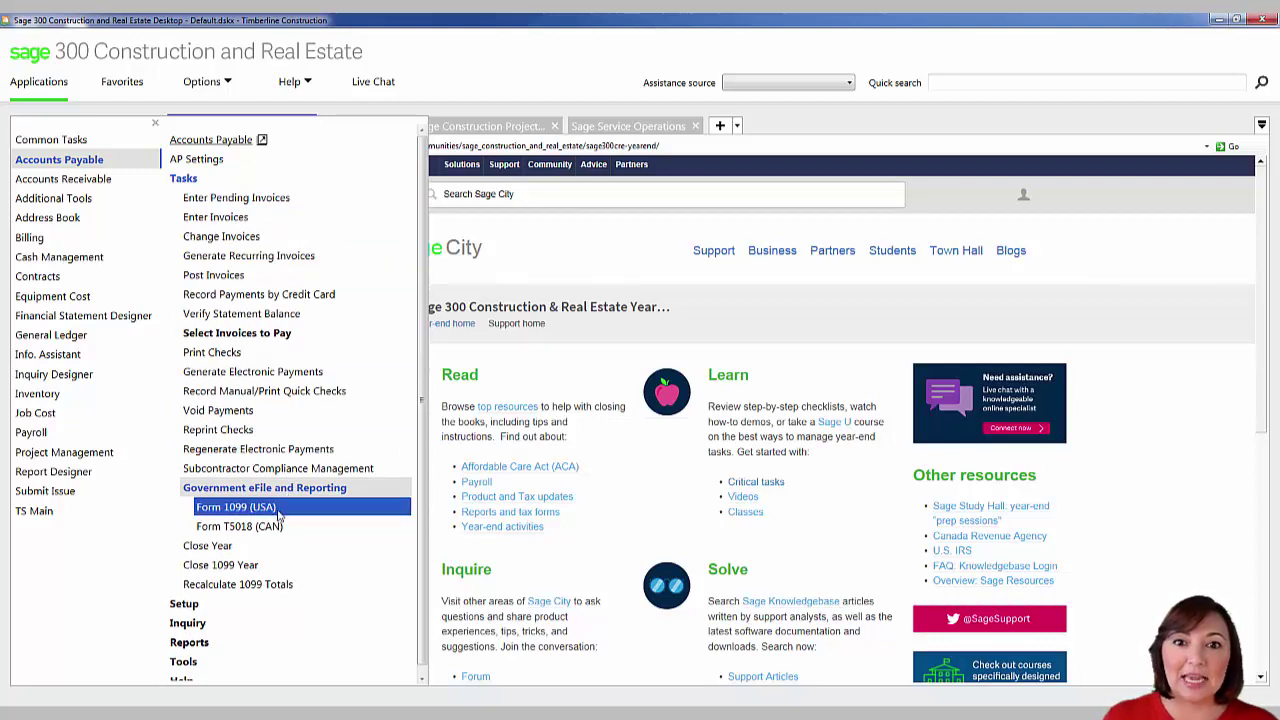
left_click(279, 508)
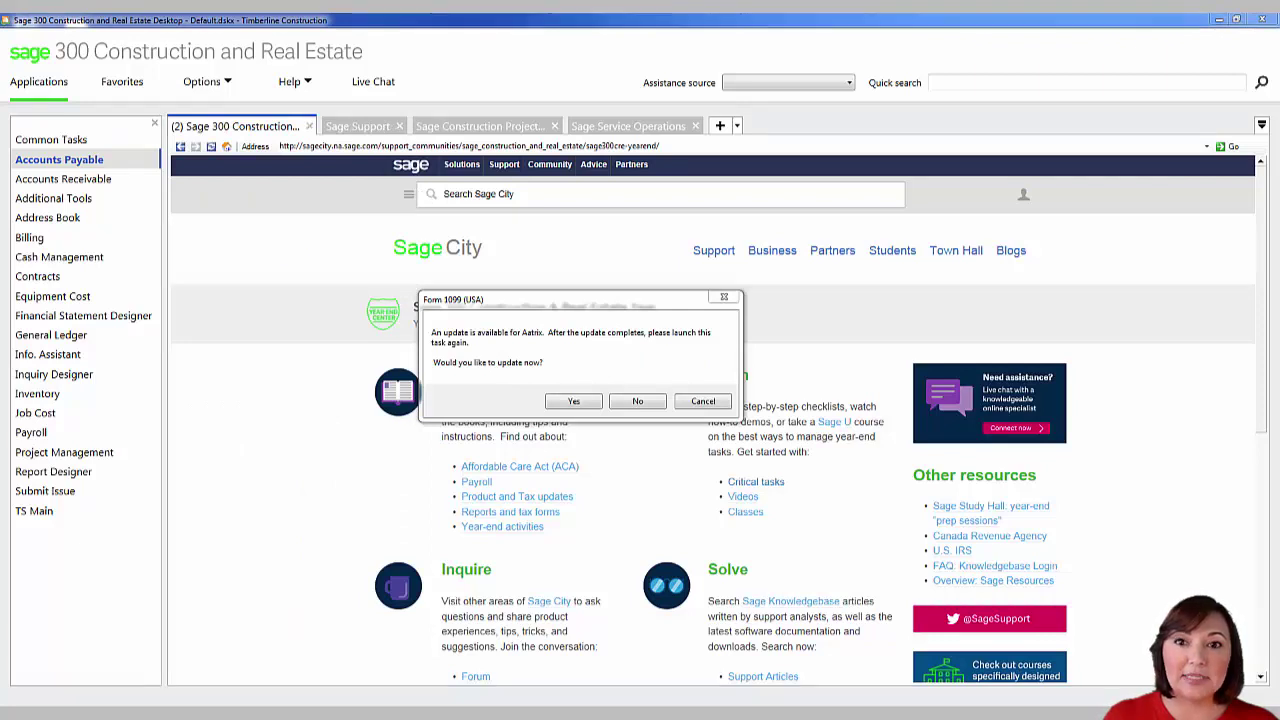
Step: Agree to update Aatrix and download the program and form updates automatically
left_click(567, 403)
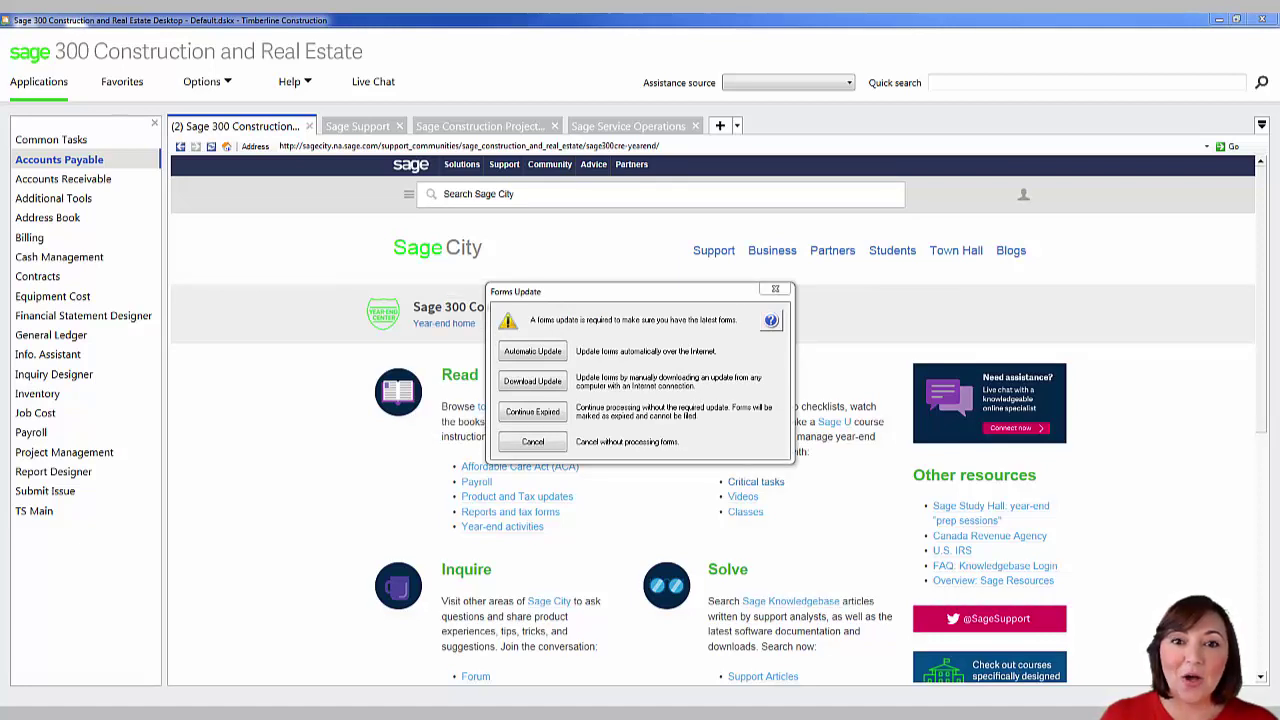
left_click(537, 355)
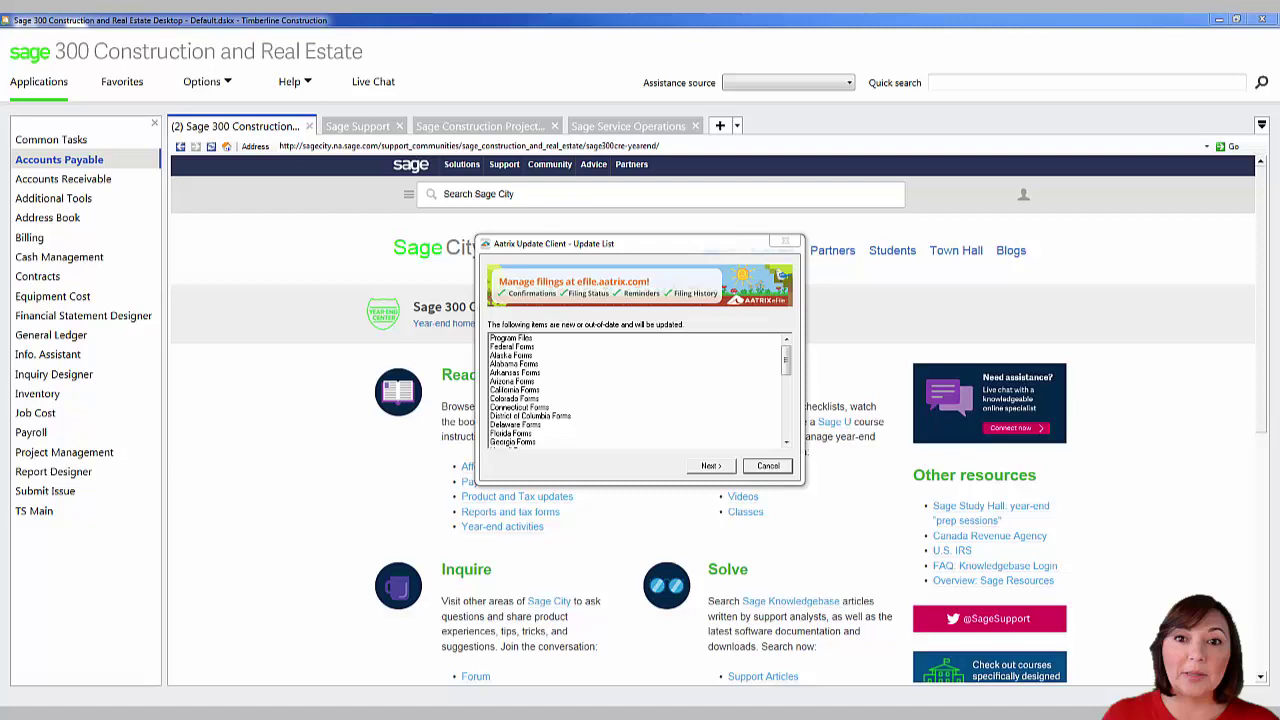
key("Return")
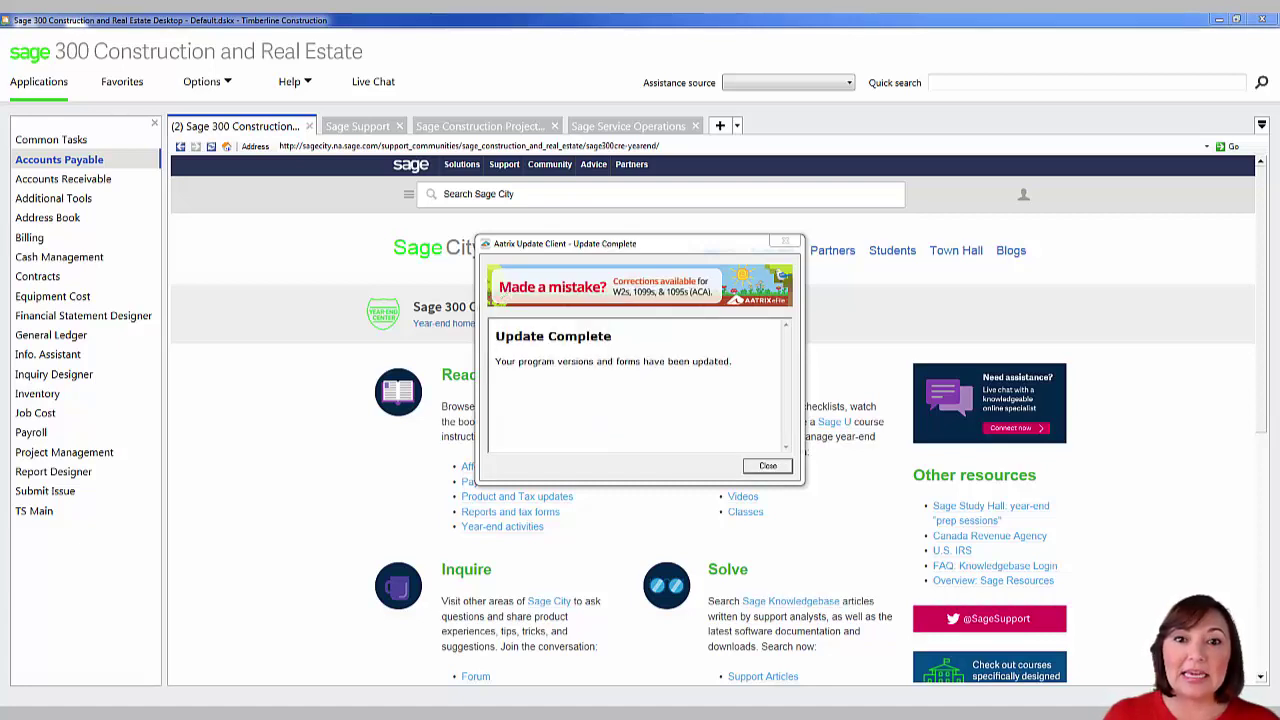
Step: Dismiss the update-complete notice and reopen the Form 1099 (USA) setup under Government eFile and Reporting
left_click(773, 467)
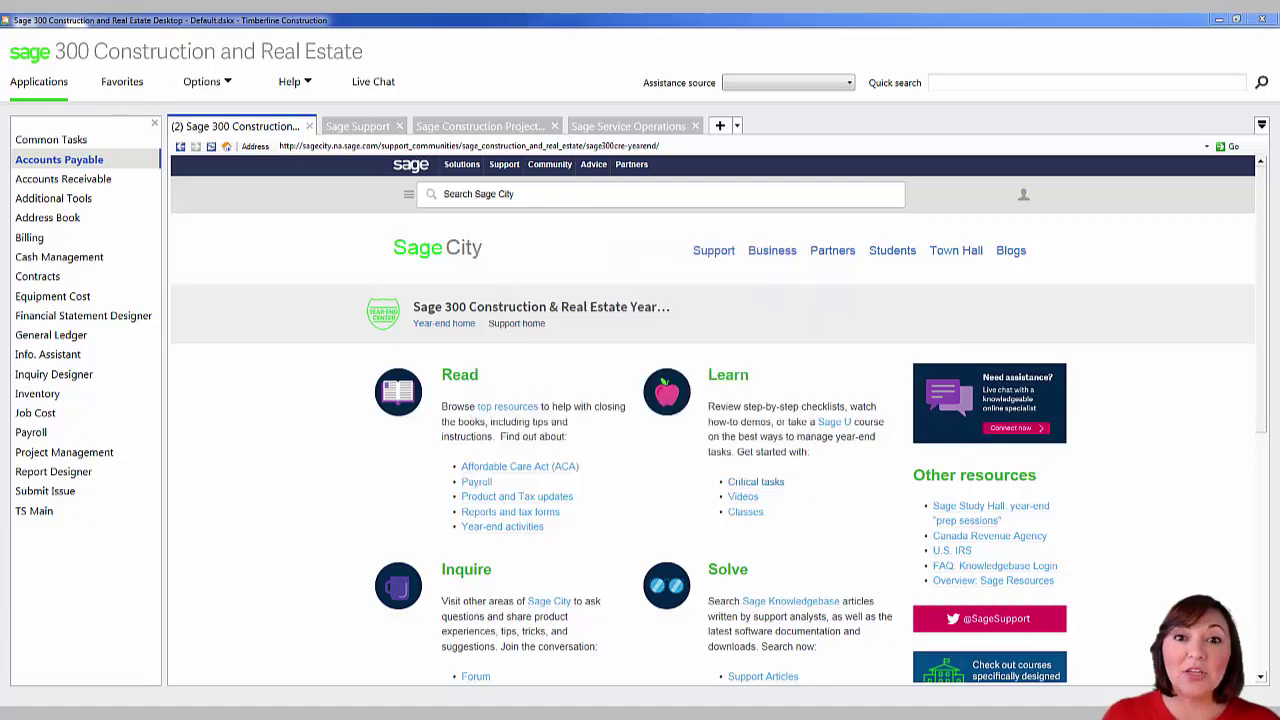
mouse_move(82, 168)
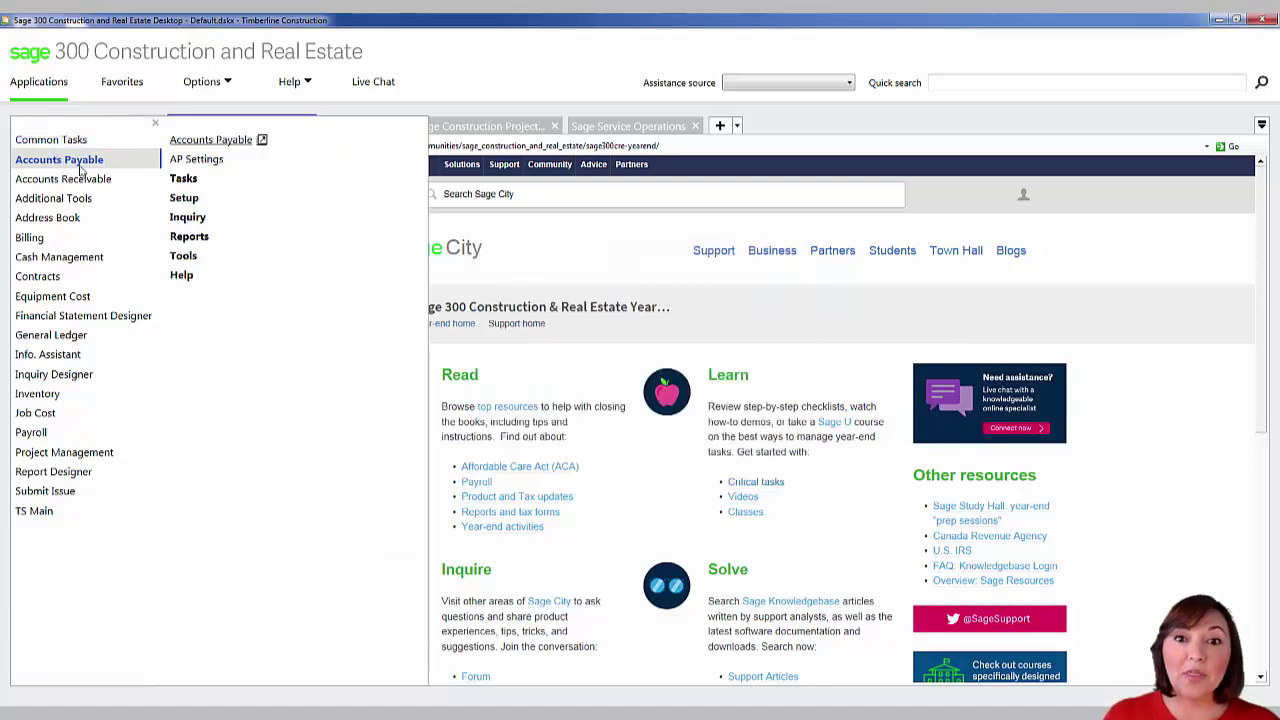
left_click(184, 179)
left_click(272, 490)
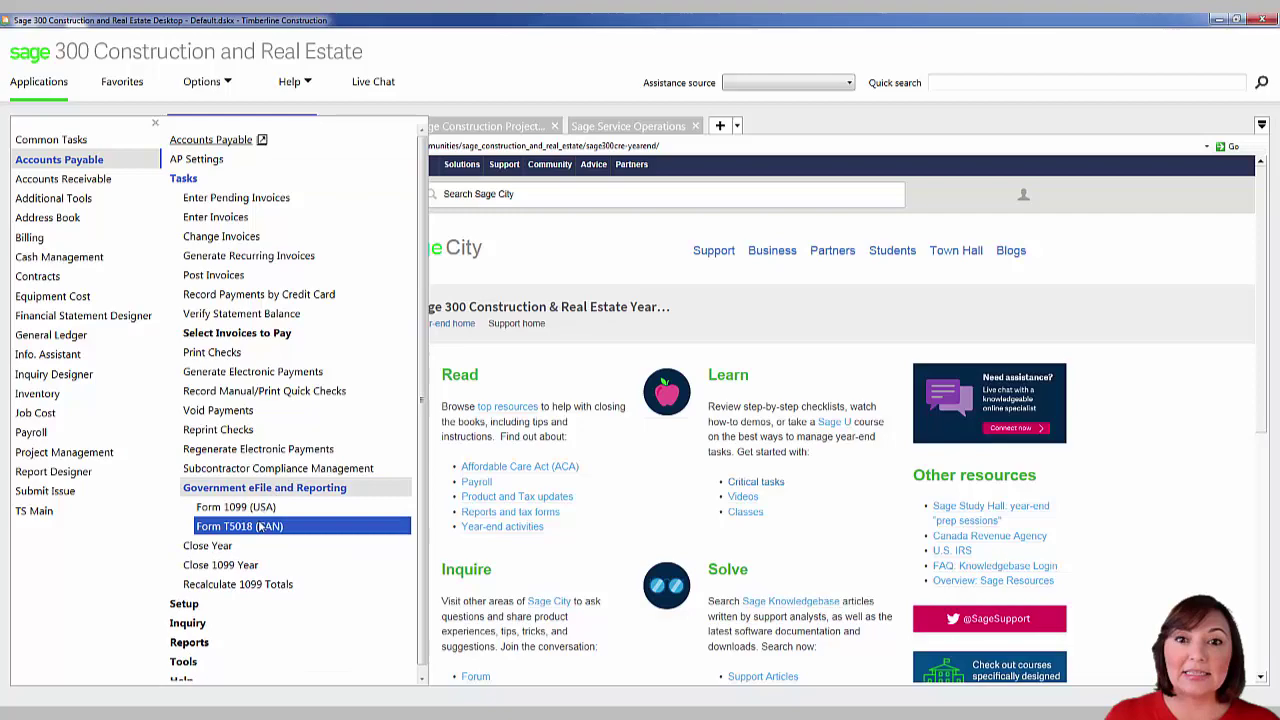
left_click(236, 507)
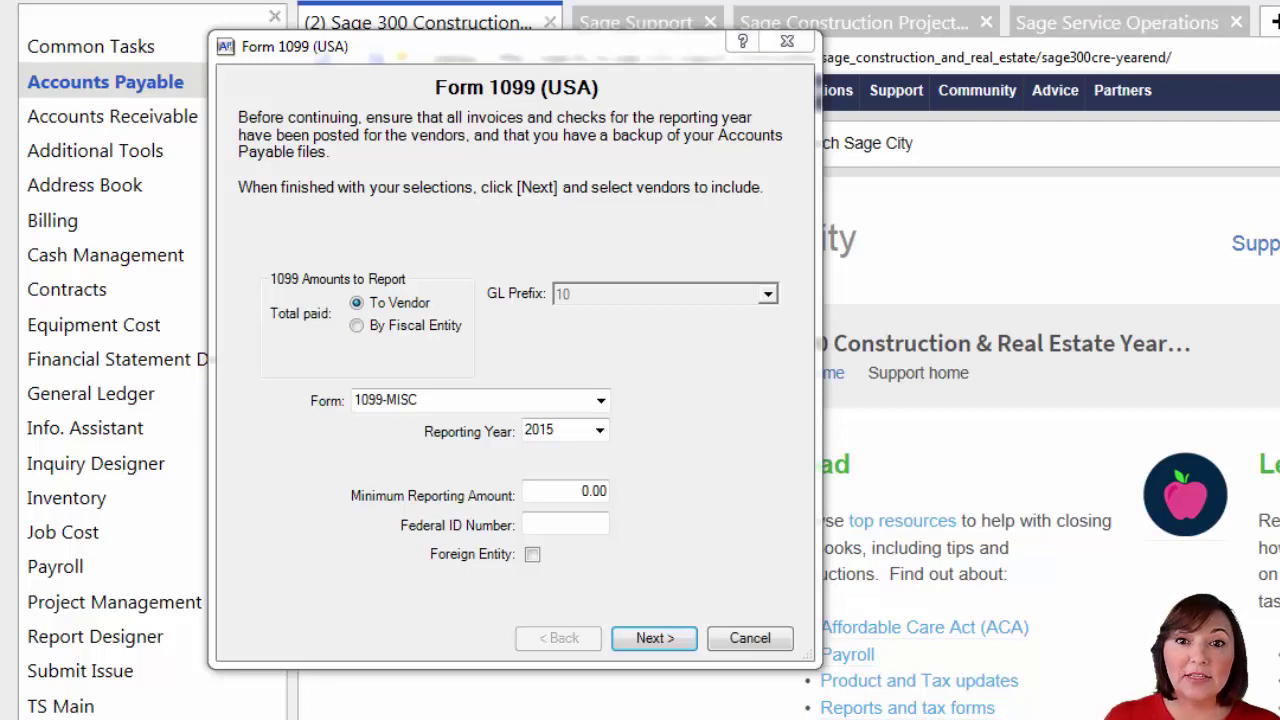
Step: Keep 1099-MISC for 2015, set the minimum reporting amount to 600, and enter the federal ID number
left_click(600, 402)
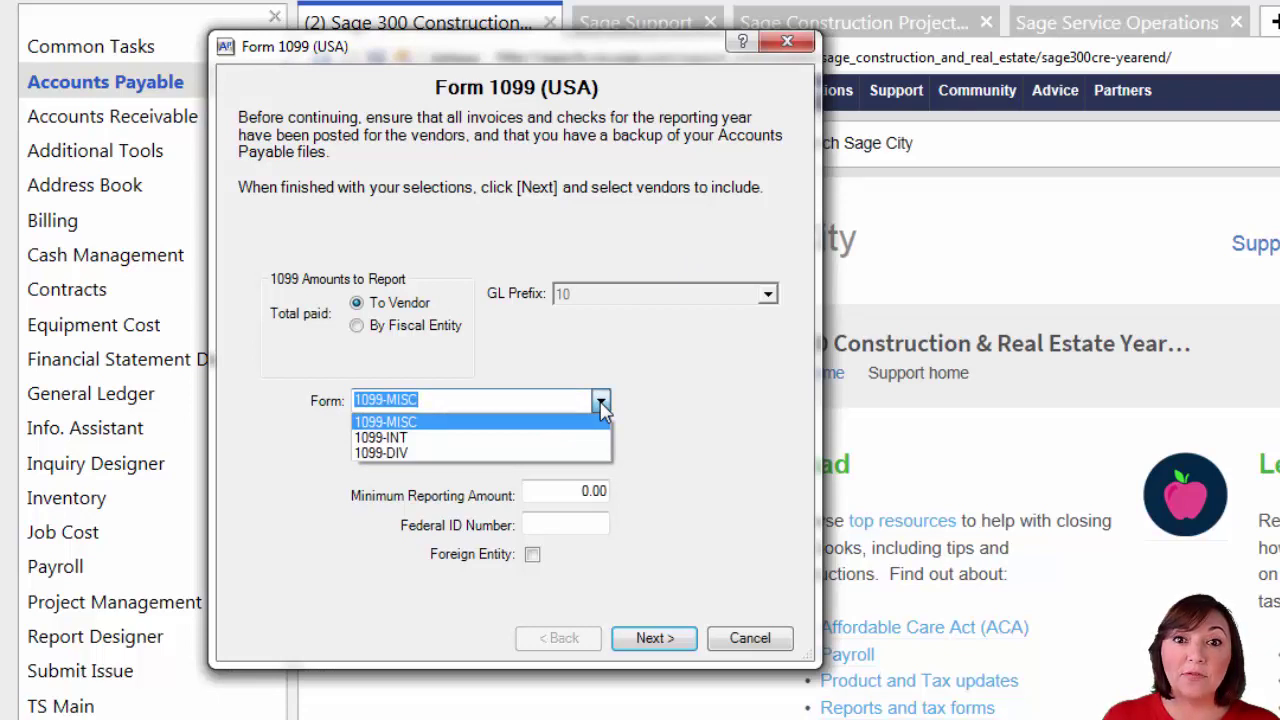
left_click(657, 414)
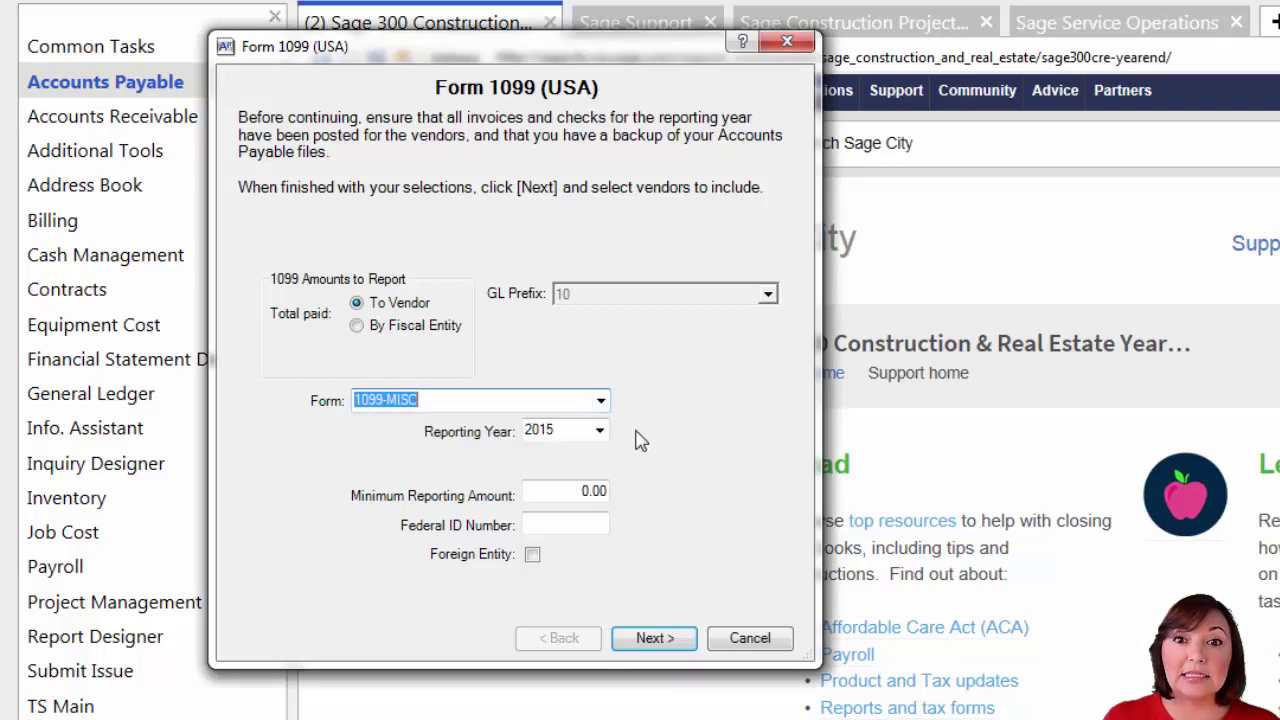
left_click(600, 431)
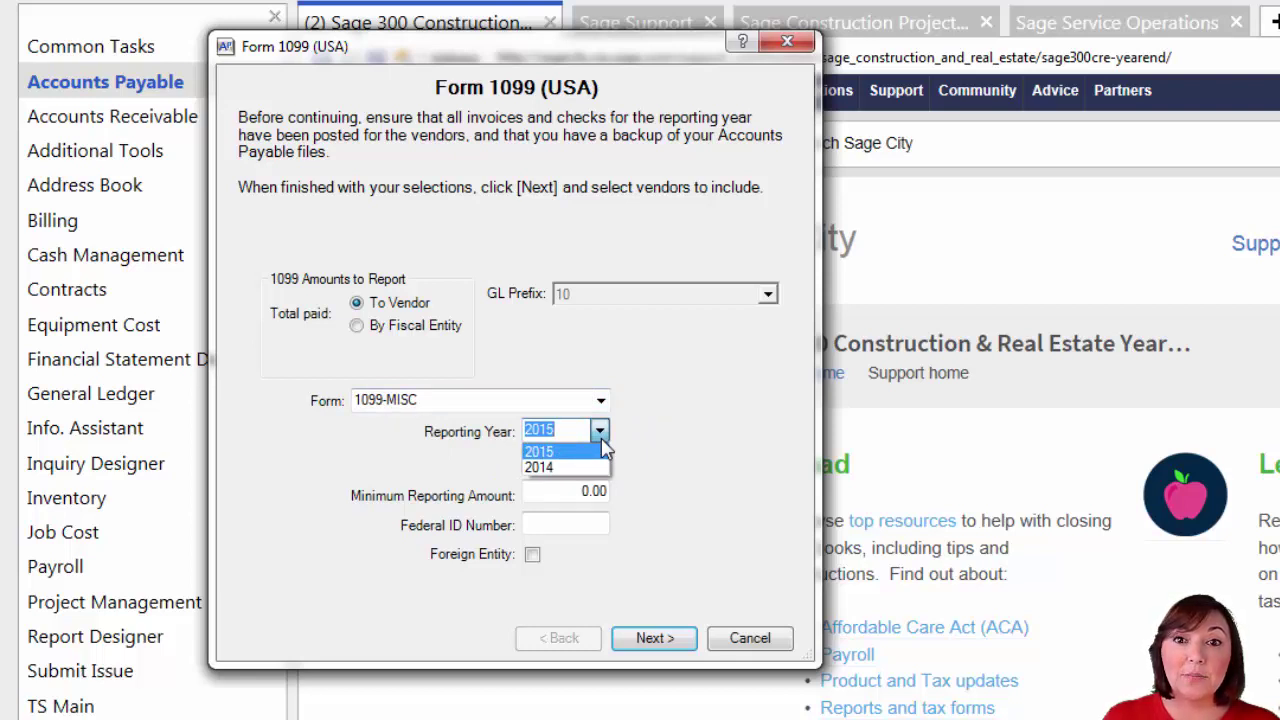
left_click(646, 449)
left_click(586, 491)
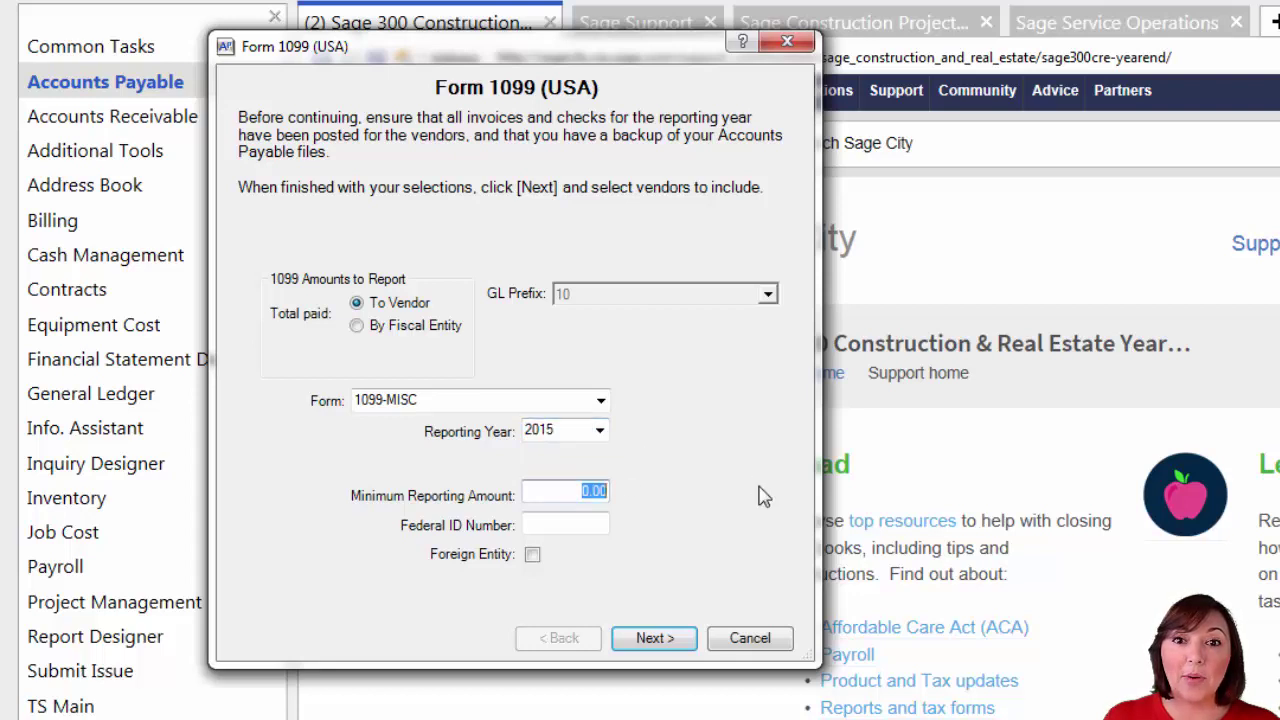
type("600")
key("Tab")
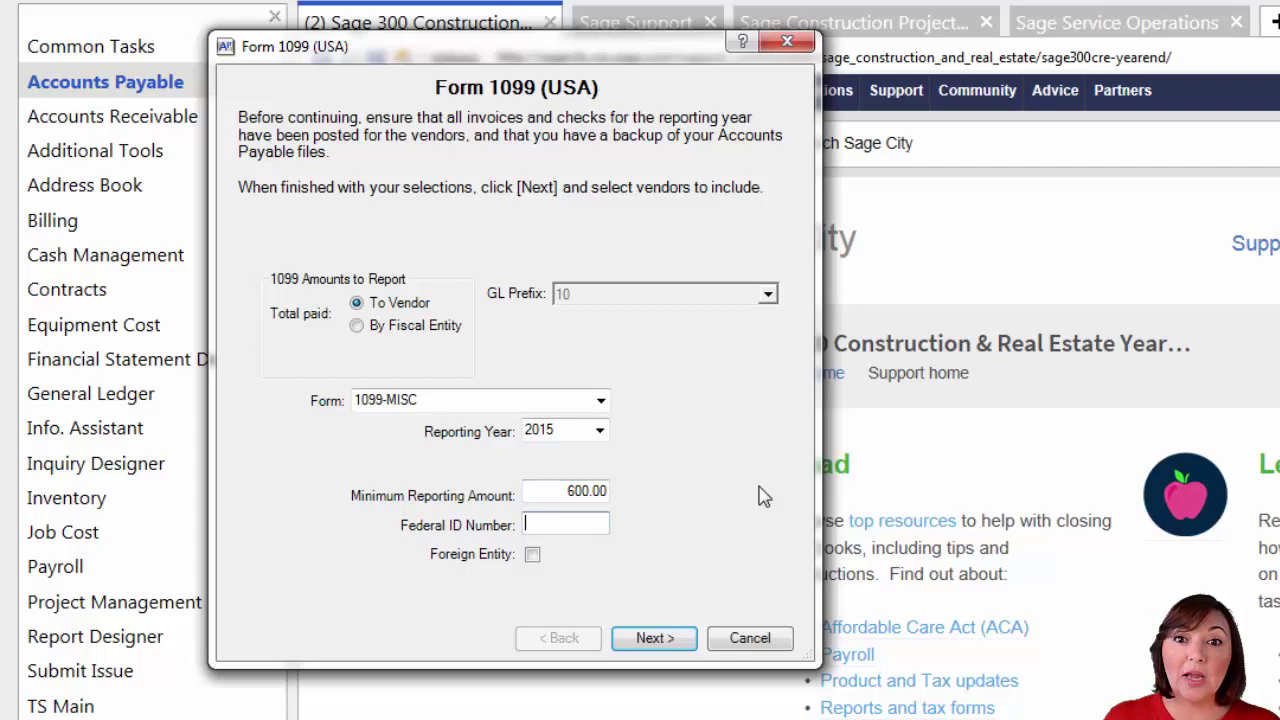
type("78-1")
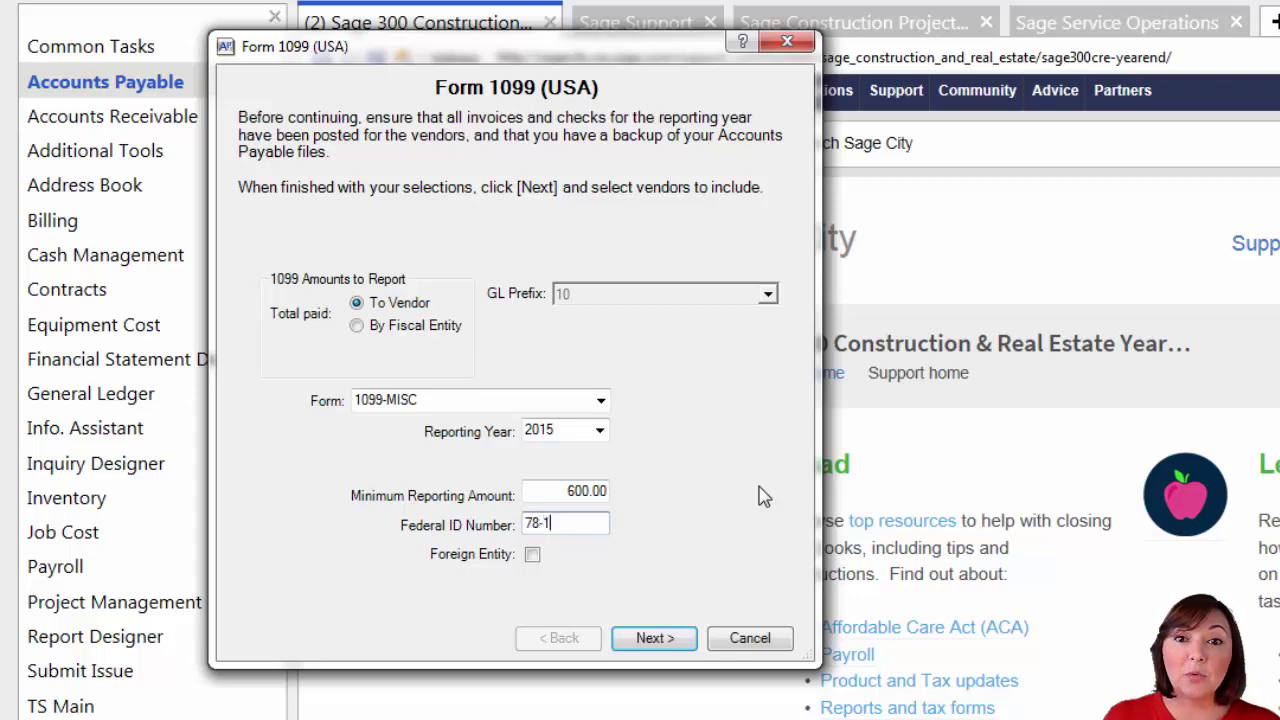
type("234")
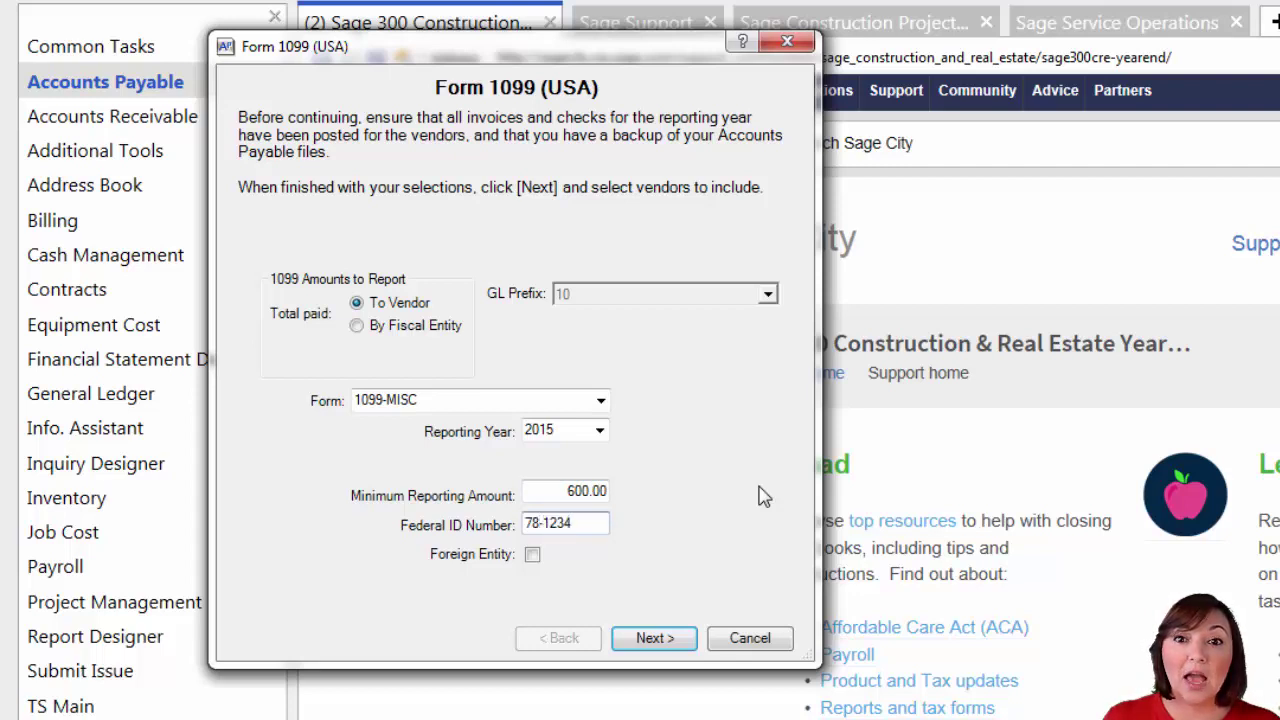
type("56")
key("Tab")
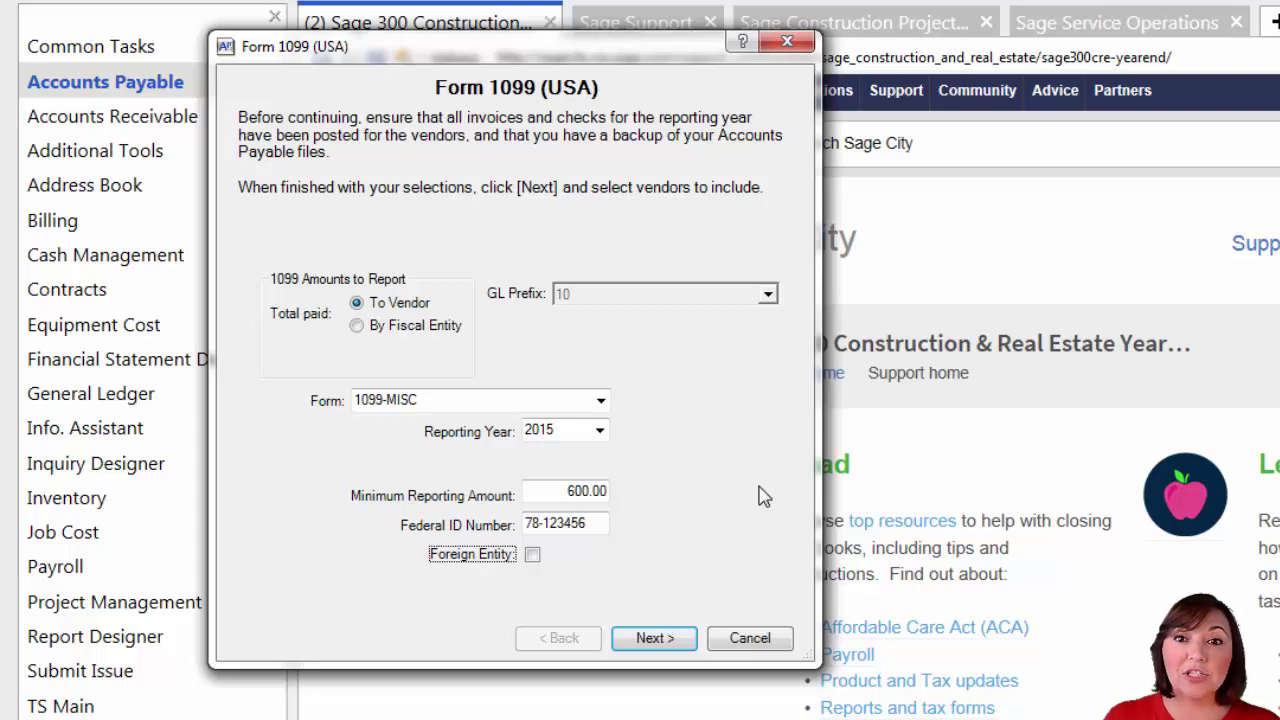
Step: Accept all eight vendors to process and generate the 1099 forms through Aatrix
left_click(646, 639)
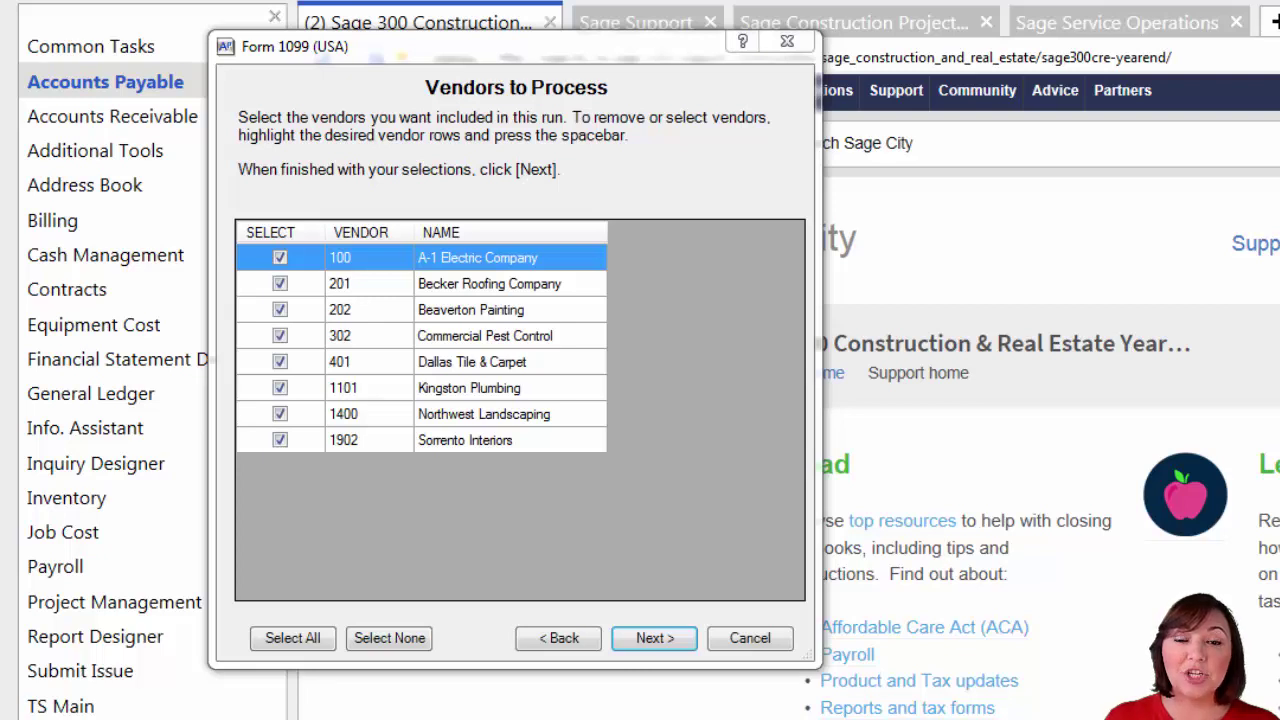
left_click(675, 645)
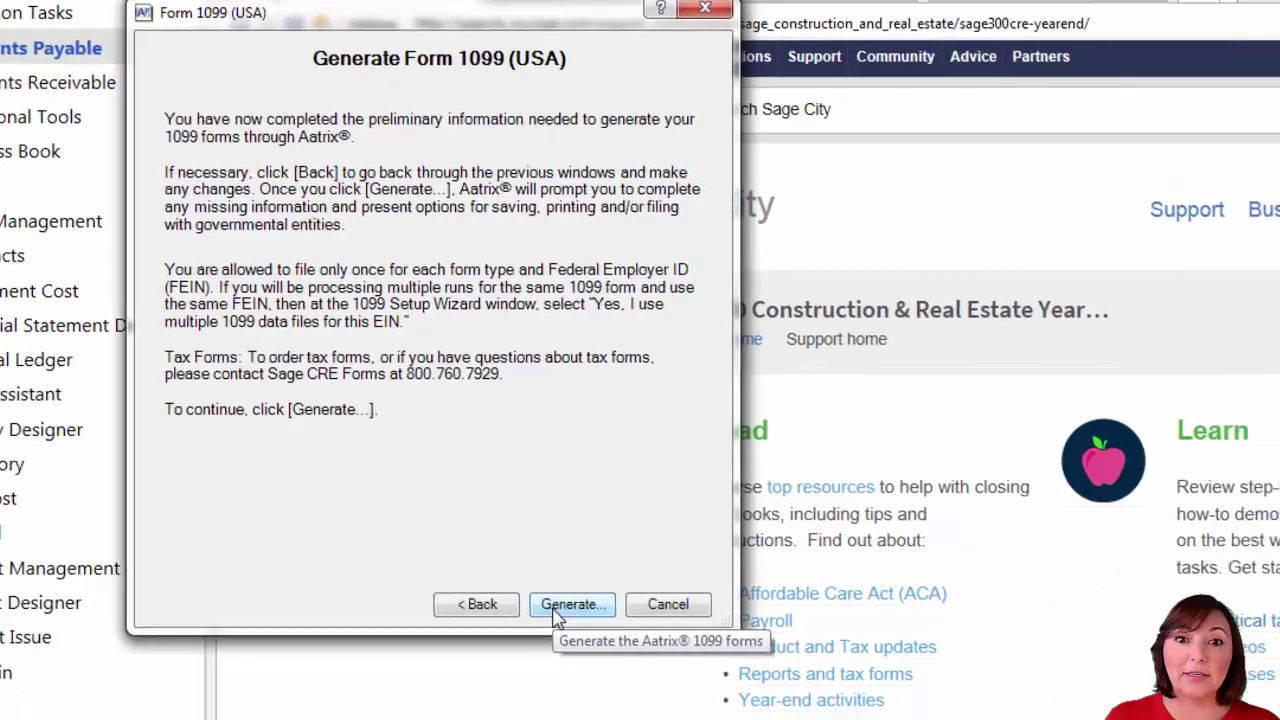
left_click(645, 640)
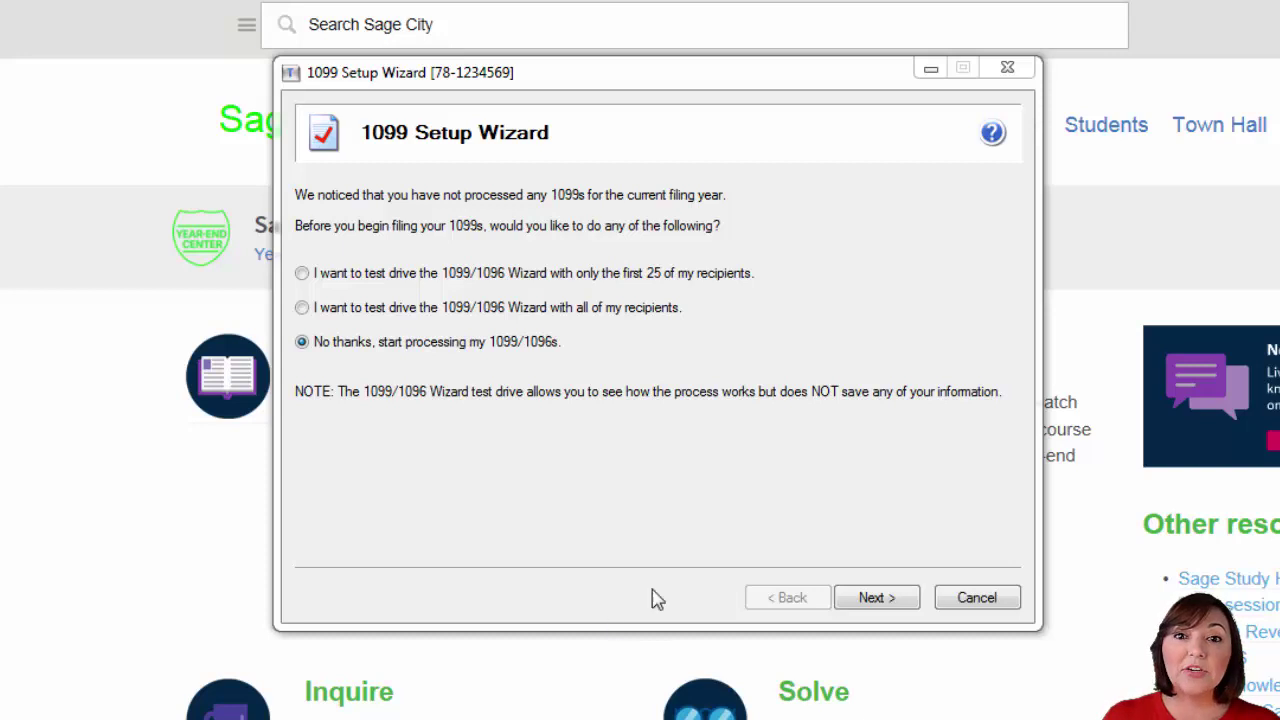
Step: Skip the test drive and start processing the 1099/1096s
left_click(865, 598)
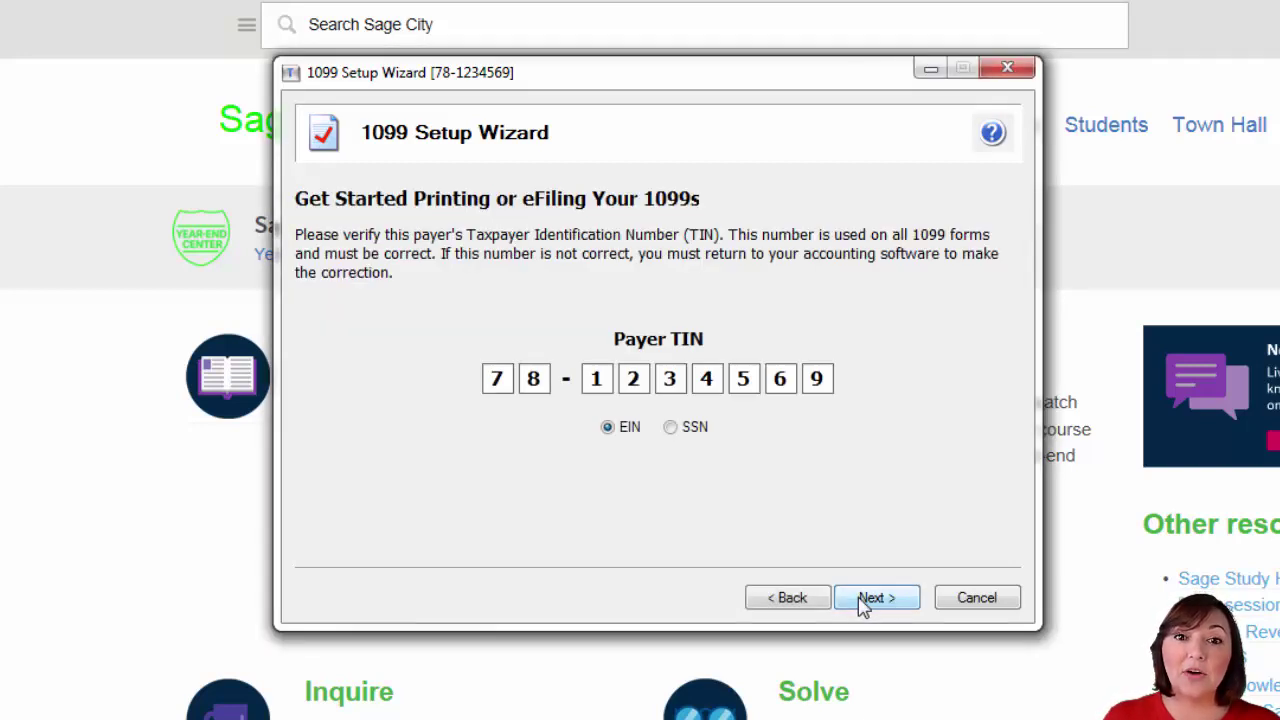
left_click(865, 598)
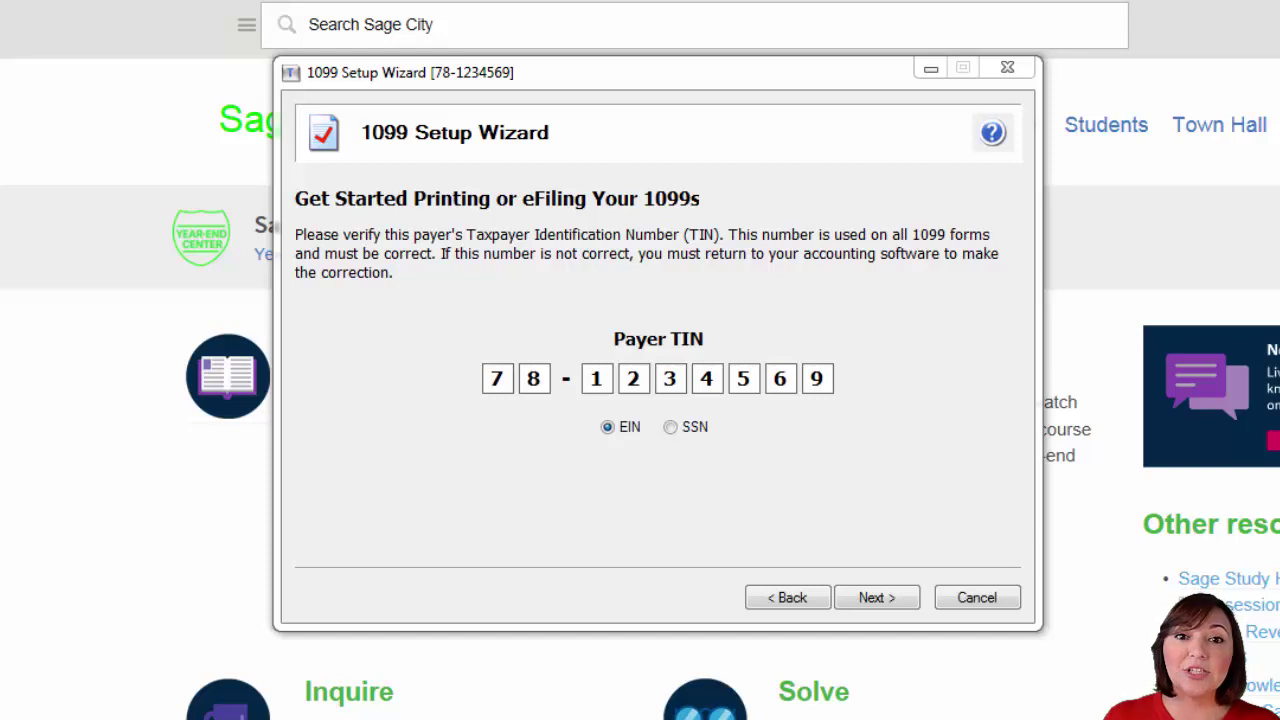
Step: Accept the payer TIN and the payer information pages
left_click(874, 599)
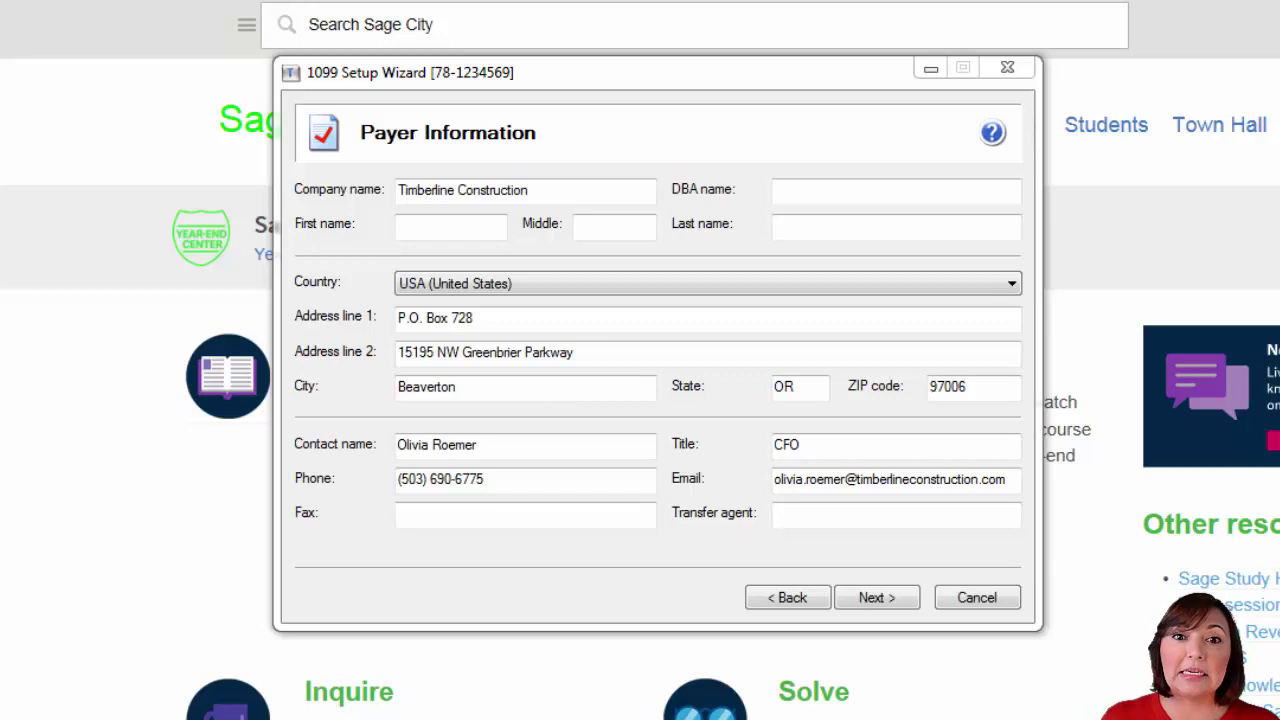
left_click(876, 598)
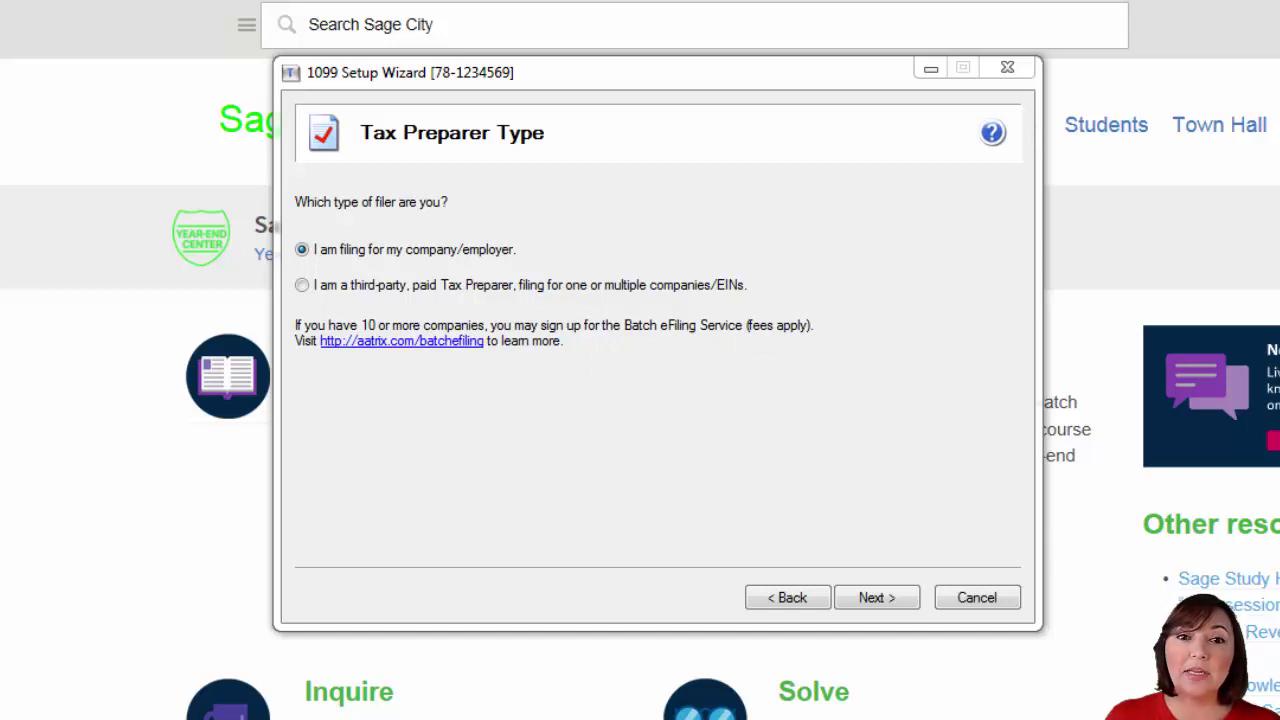
Step: Confirm 'I am filing for my company/employer' as the tax preparer type
left_click(880, 598)
left_click(877, 598)
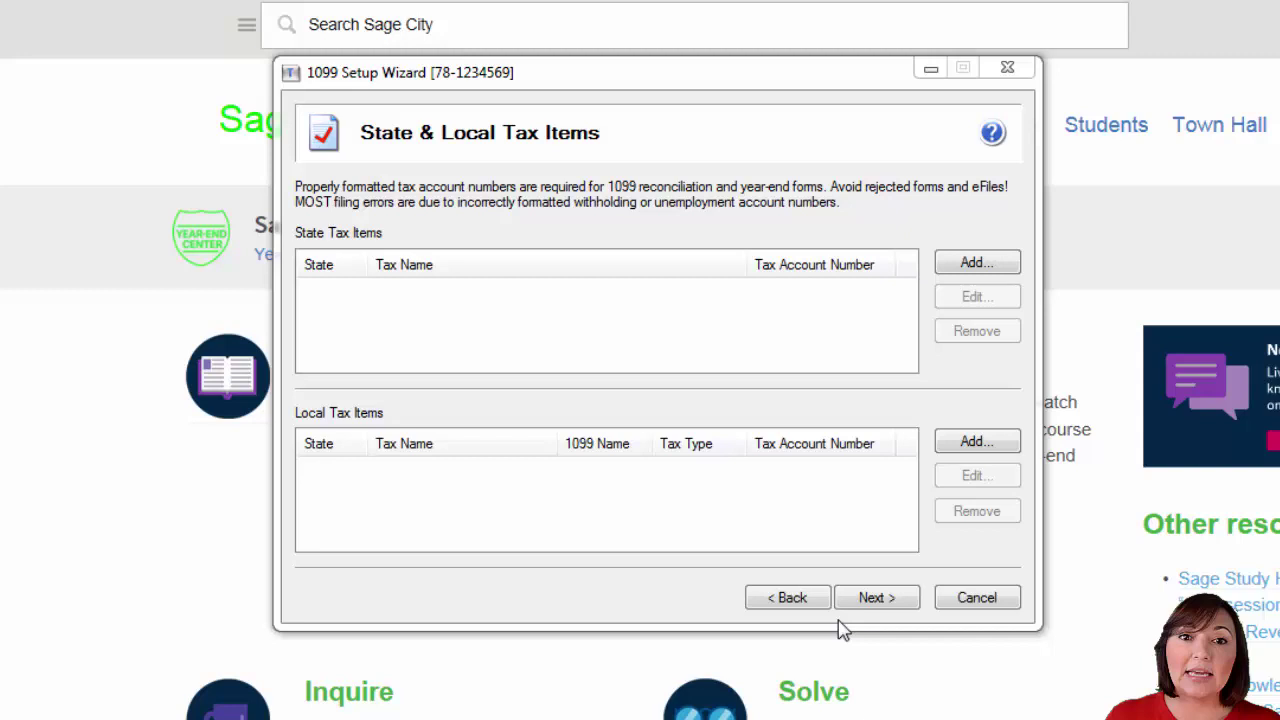
Step: Pass the empty State & Local Tax Items page and leave both Data Verification answers at No
left_click(875, 600)
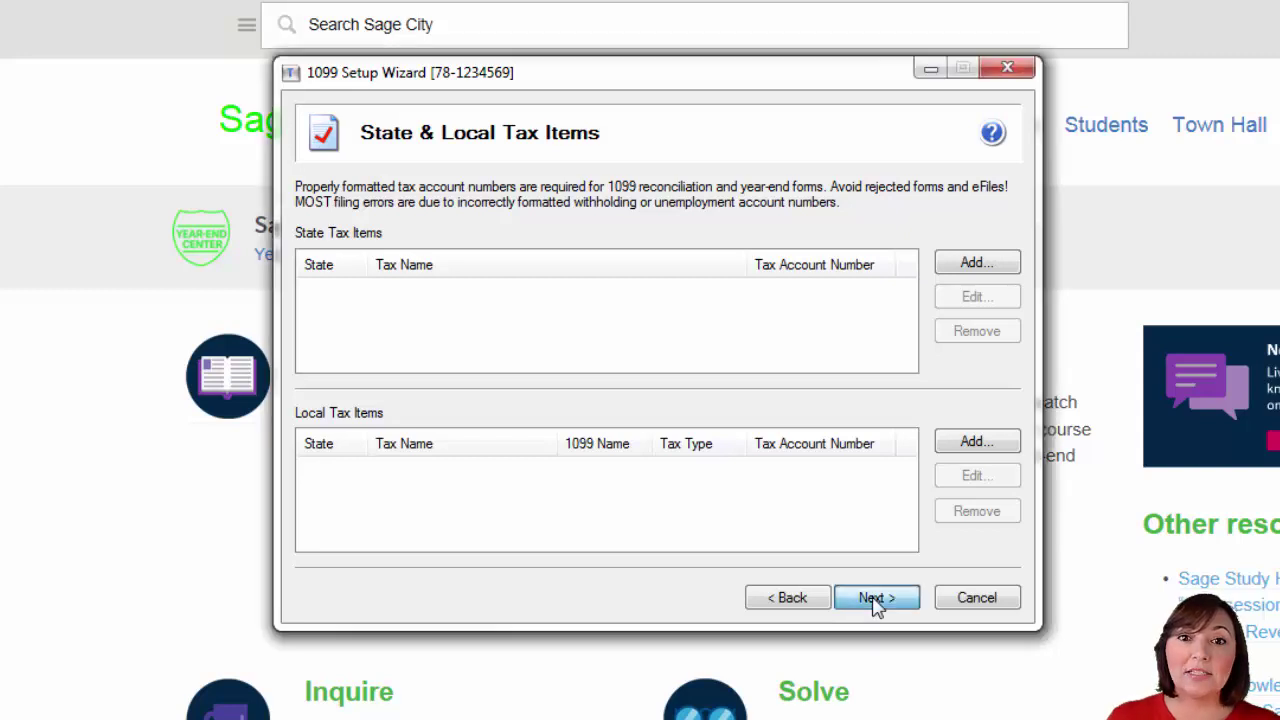
left_click(875, 600)
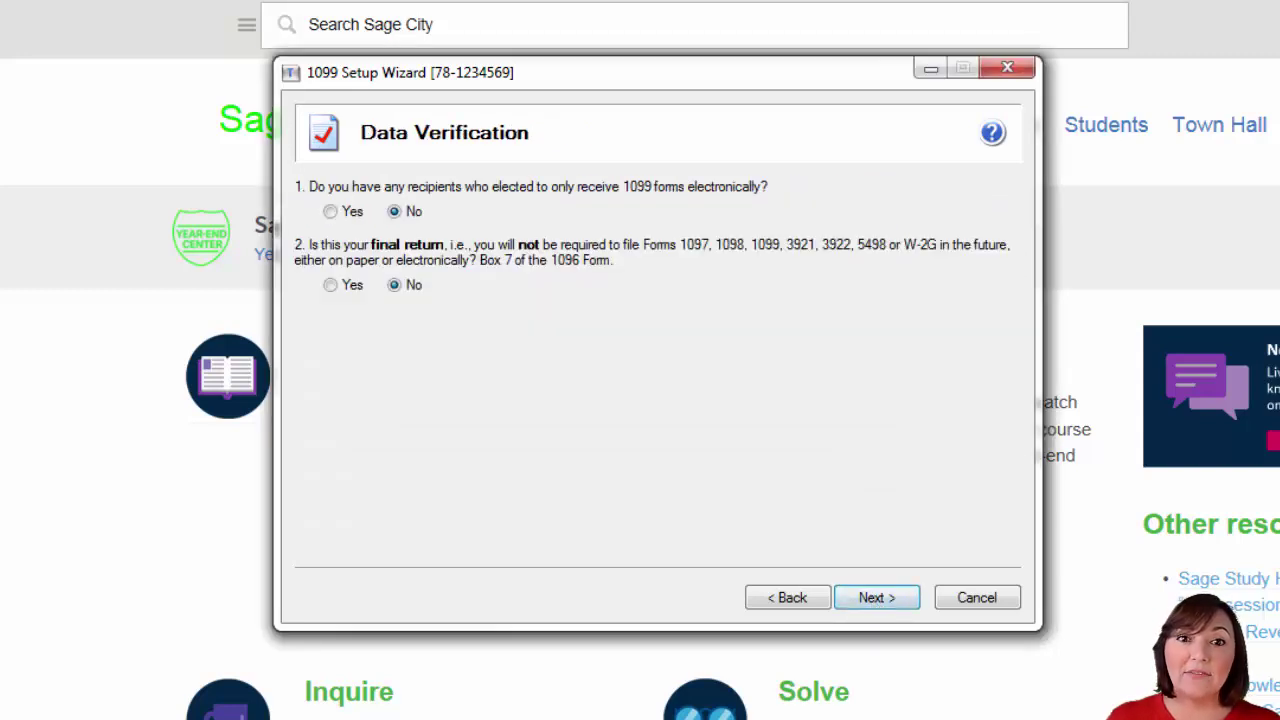
left_click(875, 600)
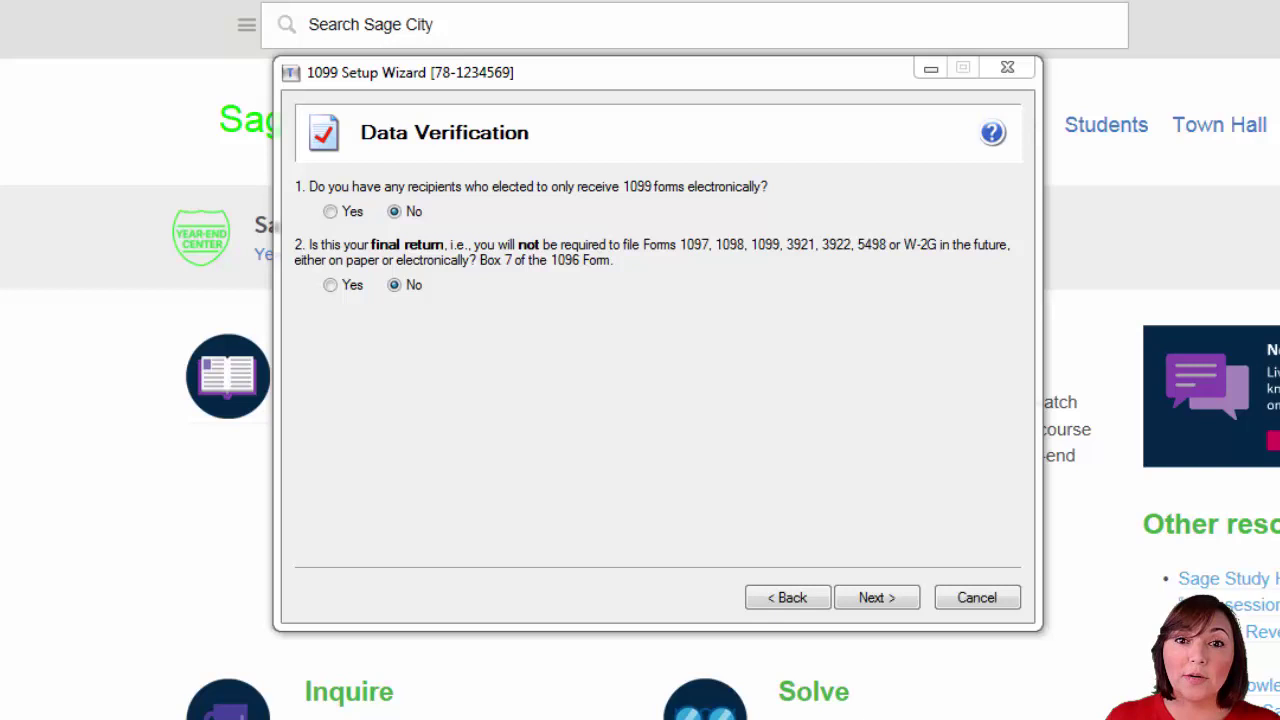
left_click(884, 604)
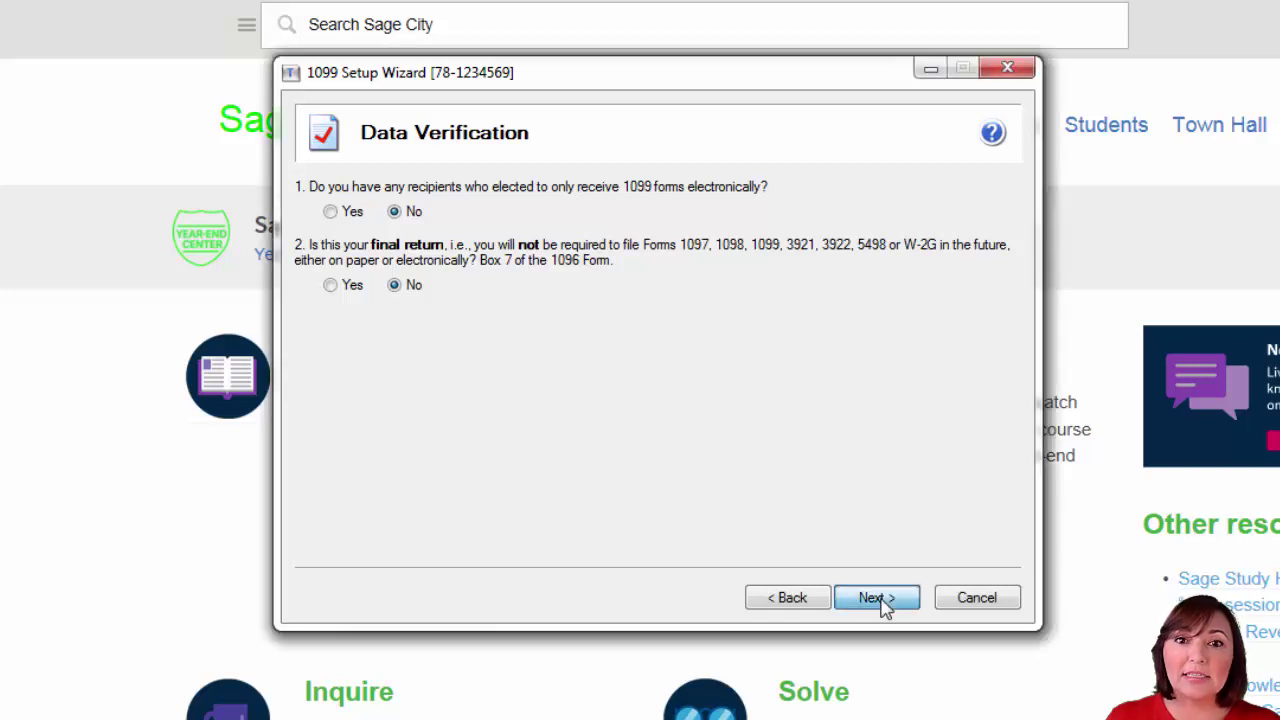
Step: Keep recipient IDs untruncated, choose a single 1099 data file, and finish the setup wizard
left_click(876, 600)
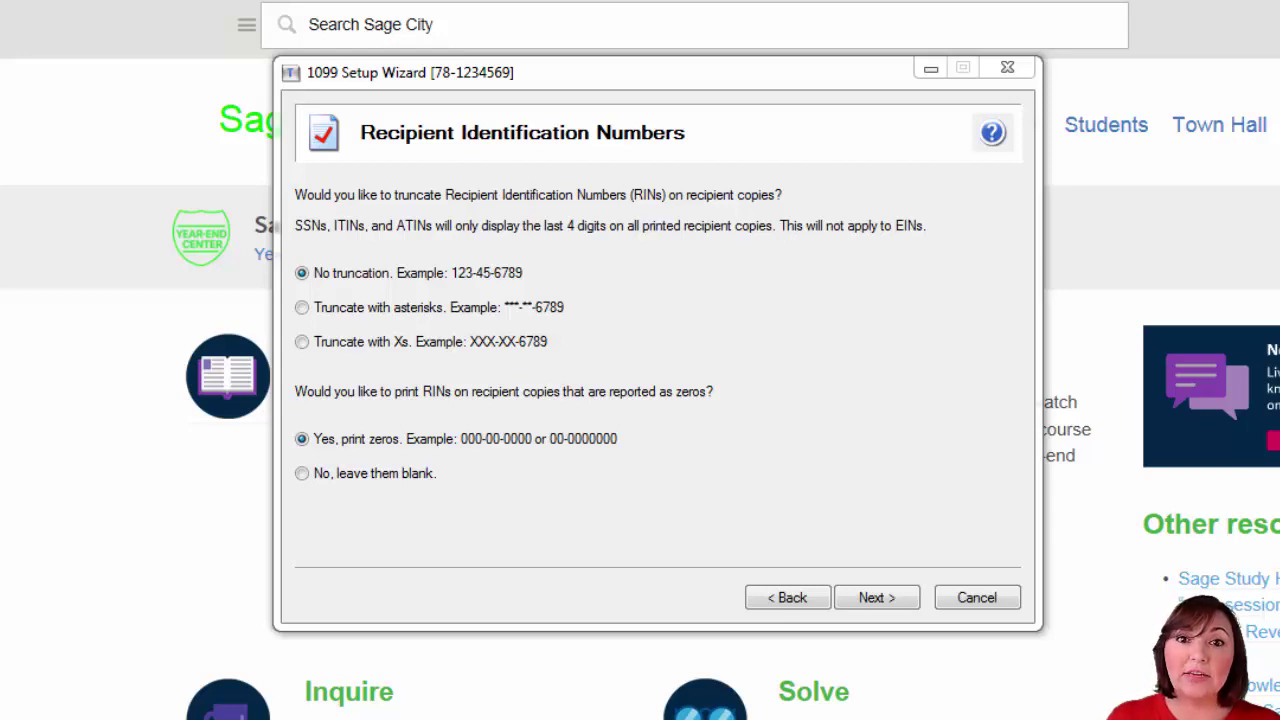
left_click(873, 607)
left_click(873, 607)
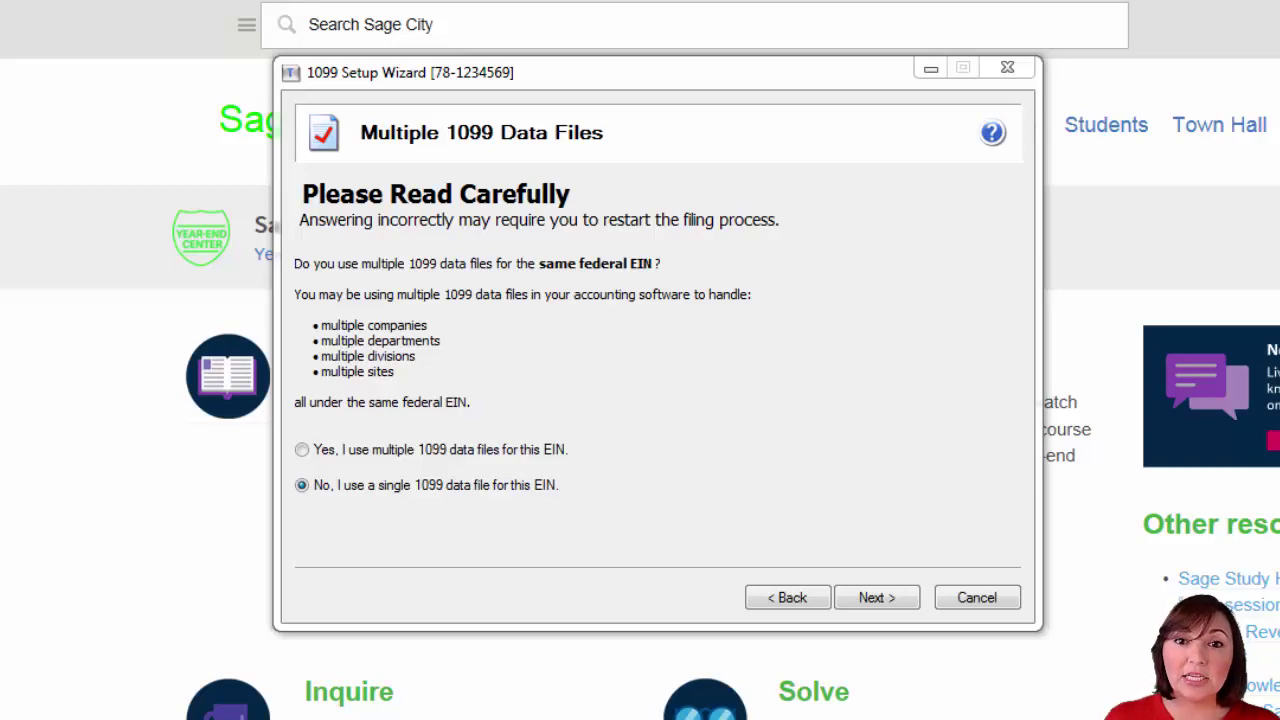
left_click(873, 598)
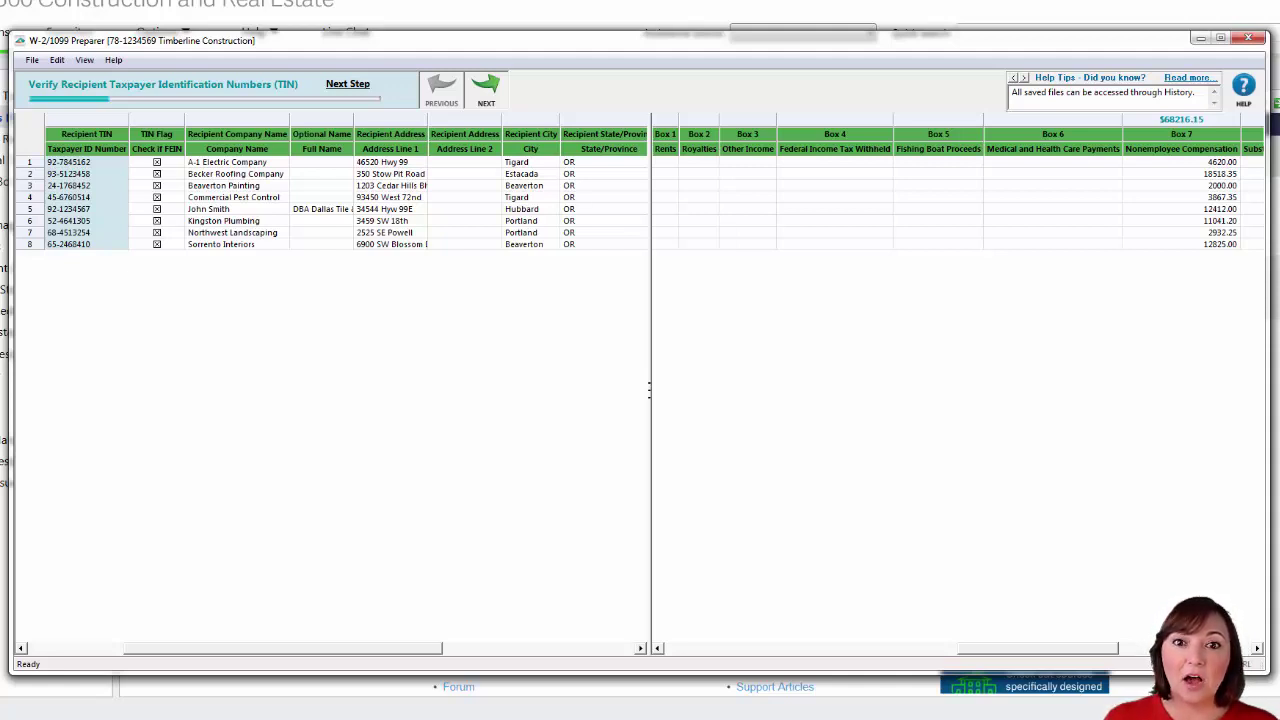
Step: Inspect row 2's Box 7 amount of 18518.35, then pass the TIN, FEIN, name, income-box and filing-state checks
double_click(1189, 173)
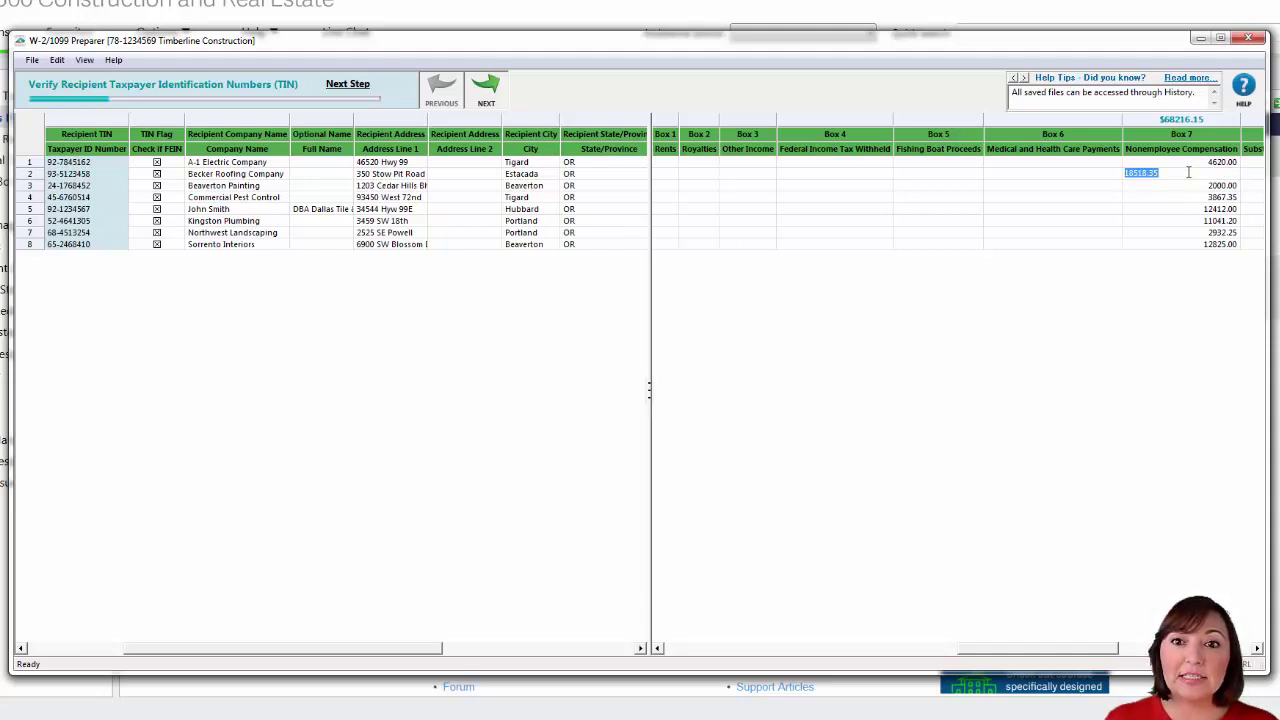
left_click(485, 92)
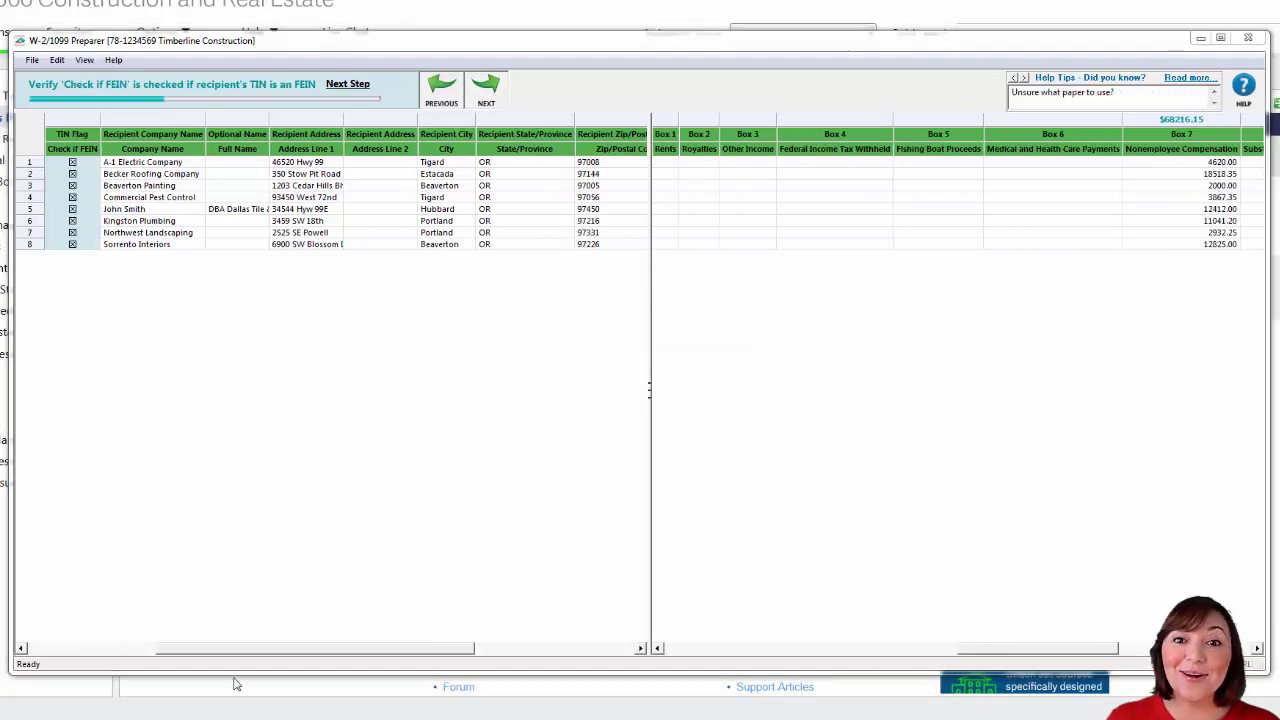
left_click(486, 92)
left_click(487, 95)
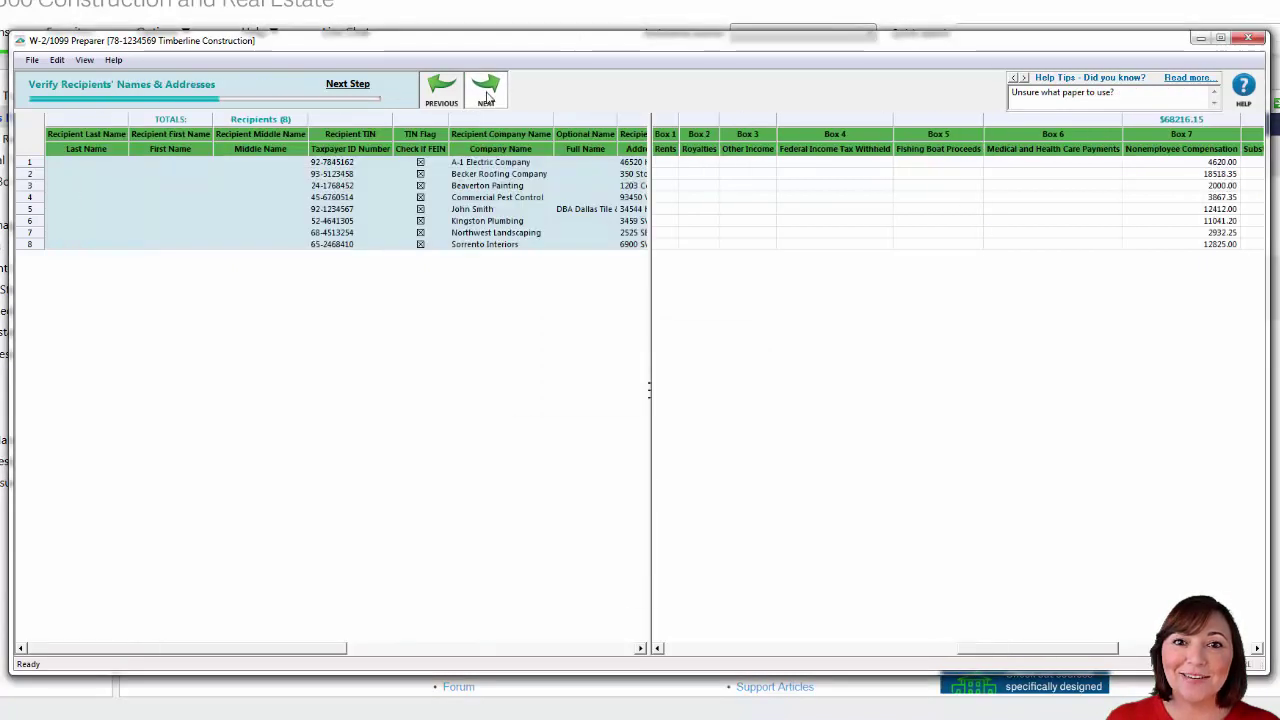
left_click(487, 95)
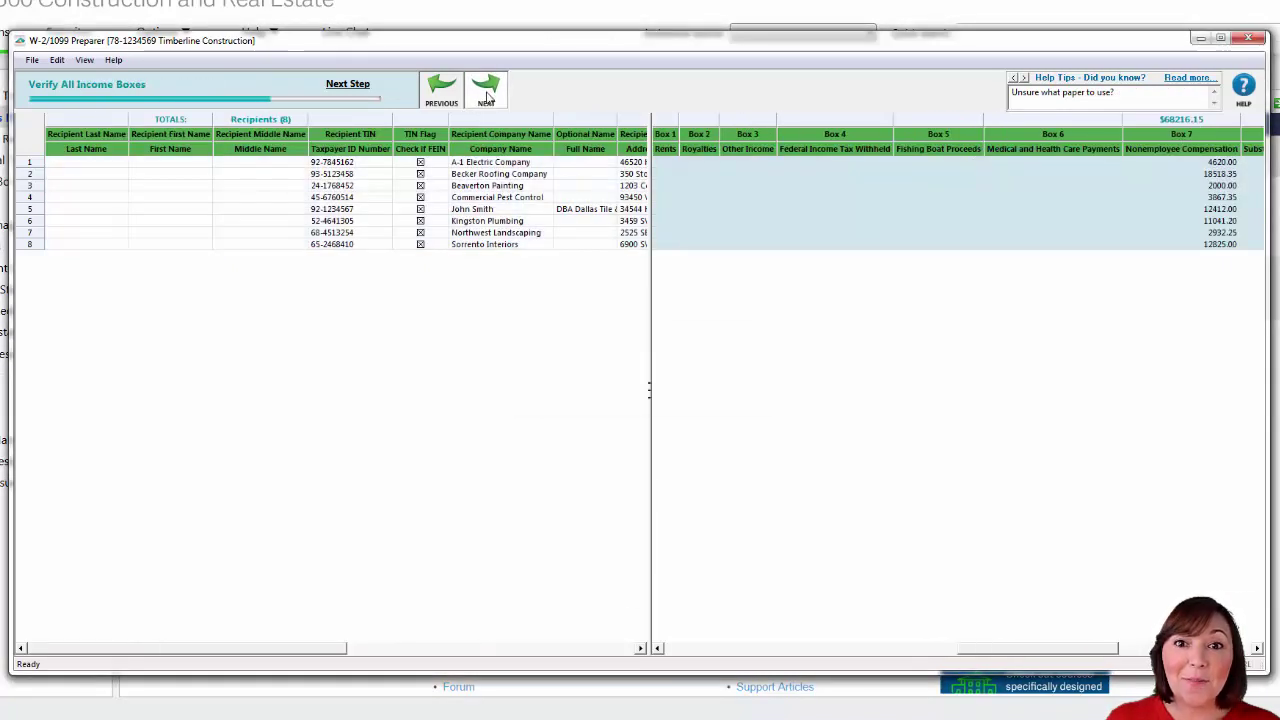
left_click(487, 95)
left_click(487, 95)
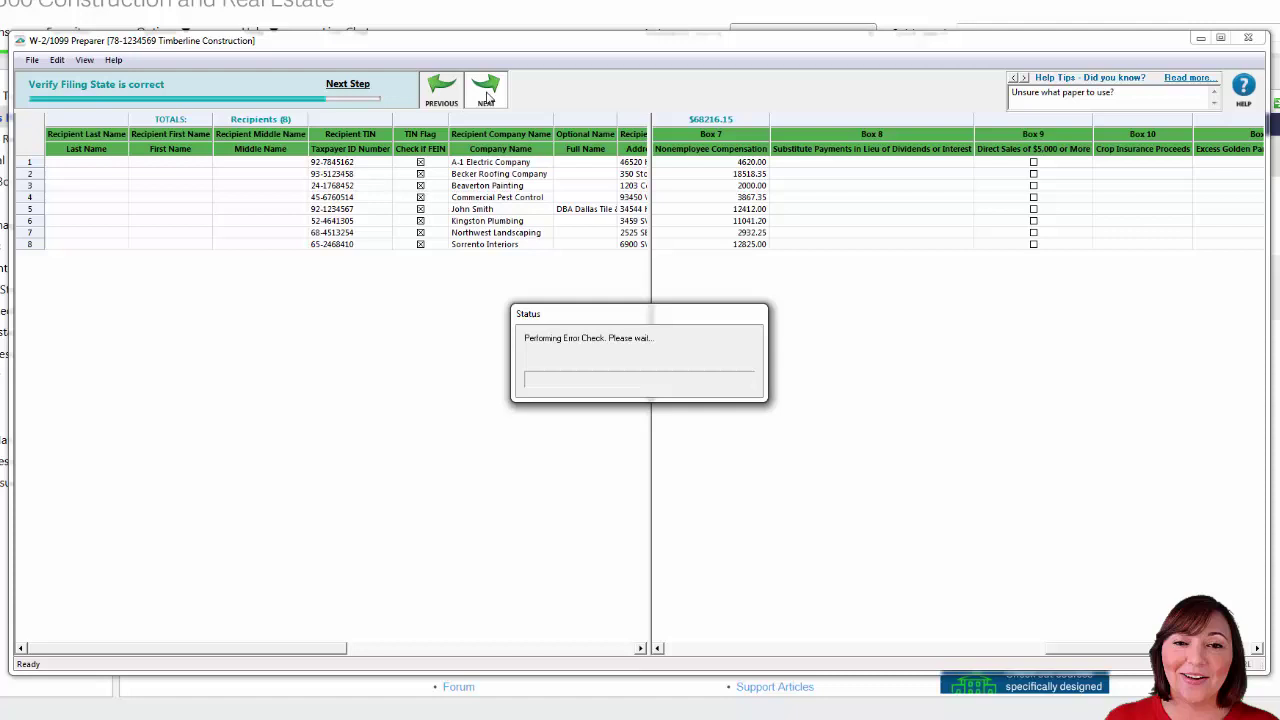
left_click(487, 95)
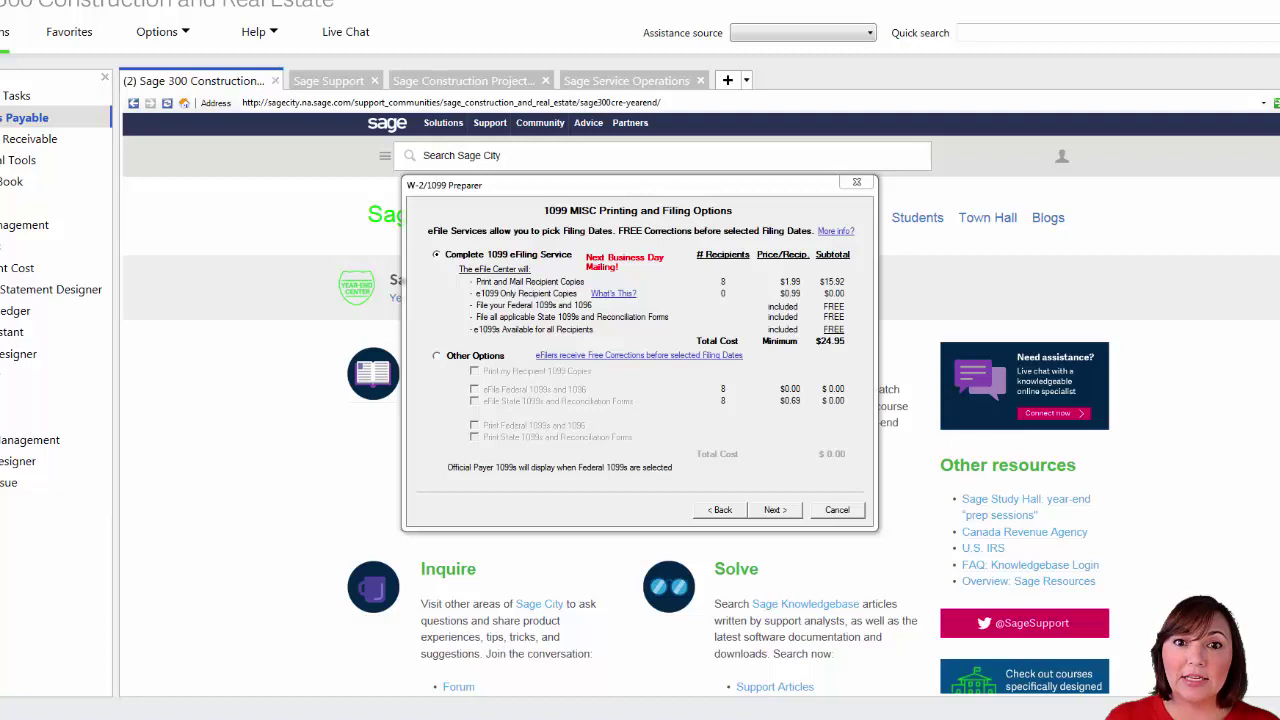
Step: Choose Other Options: print recipient, federal and state forms, eFile federal only, and continue
left_click(438, 357)
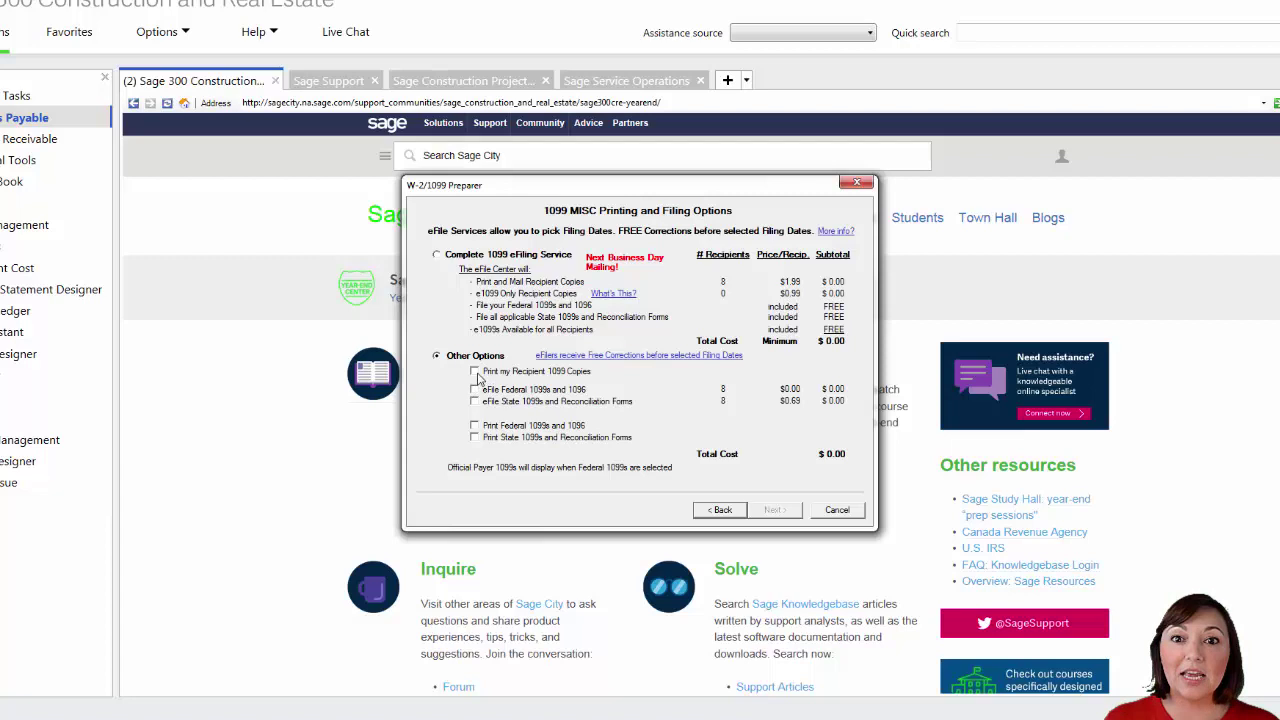
left_click(475, 371)
left_click(475, 401)
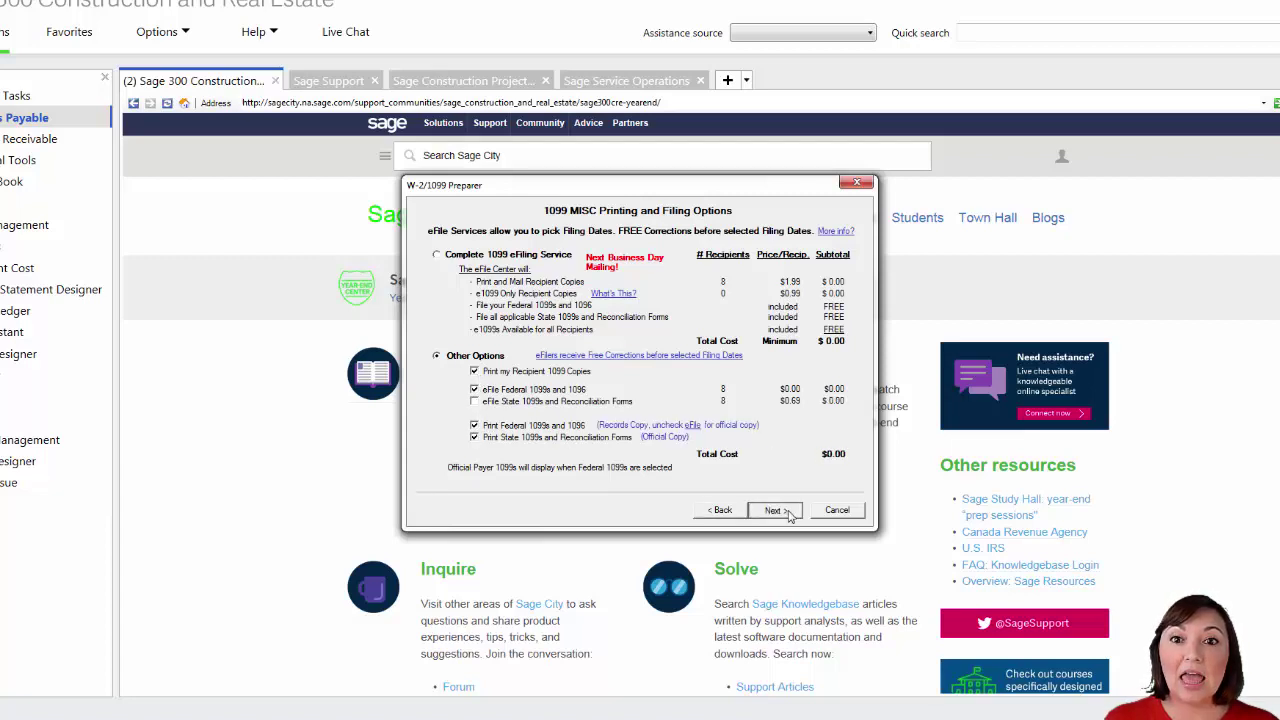
left_click(775, 510)
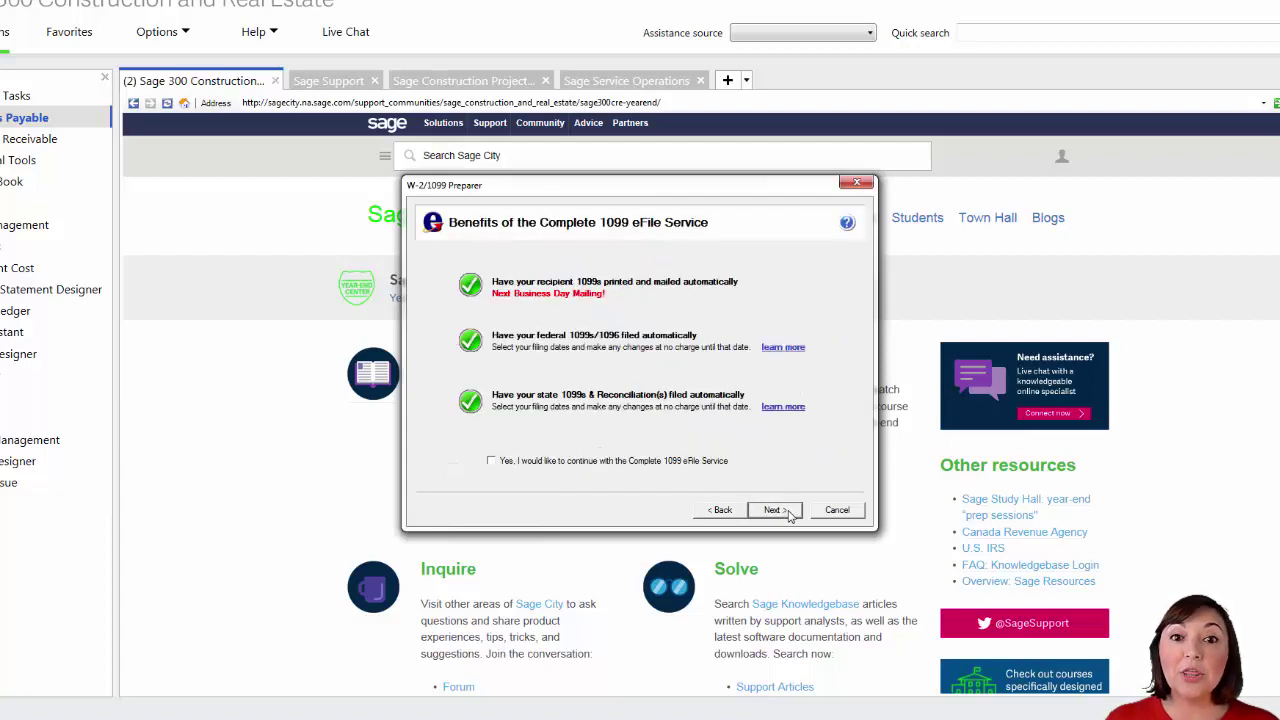
Step: Skip the eFile offer and state selection, decline divider sheets, and start generating the reports
left_click(786, 512)
left_click(775, 512)
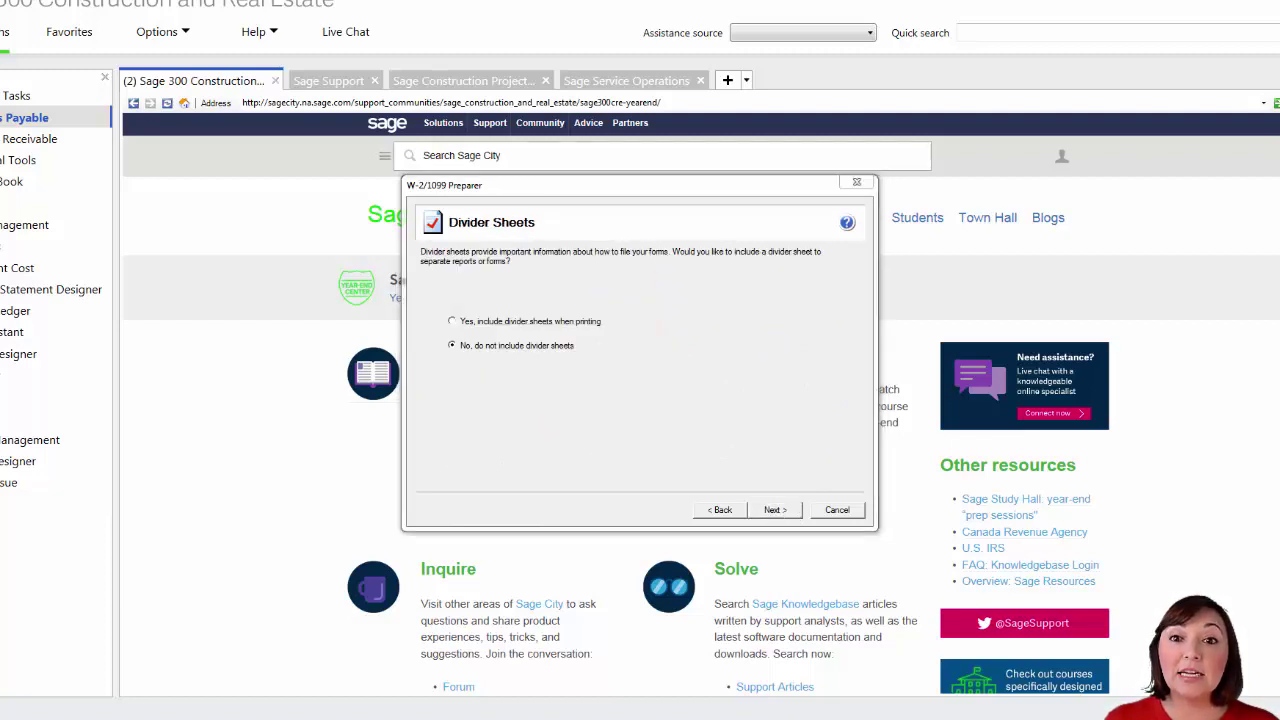
left_click(770, 514)
left_click(770, 514)
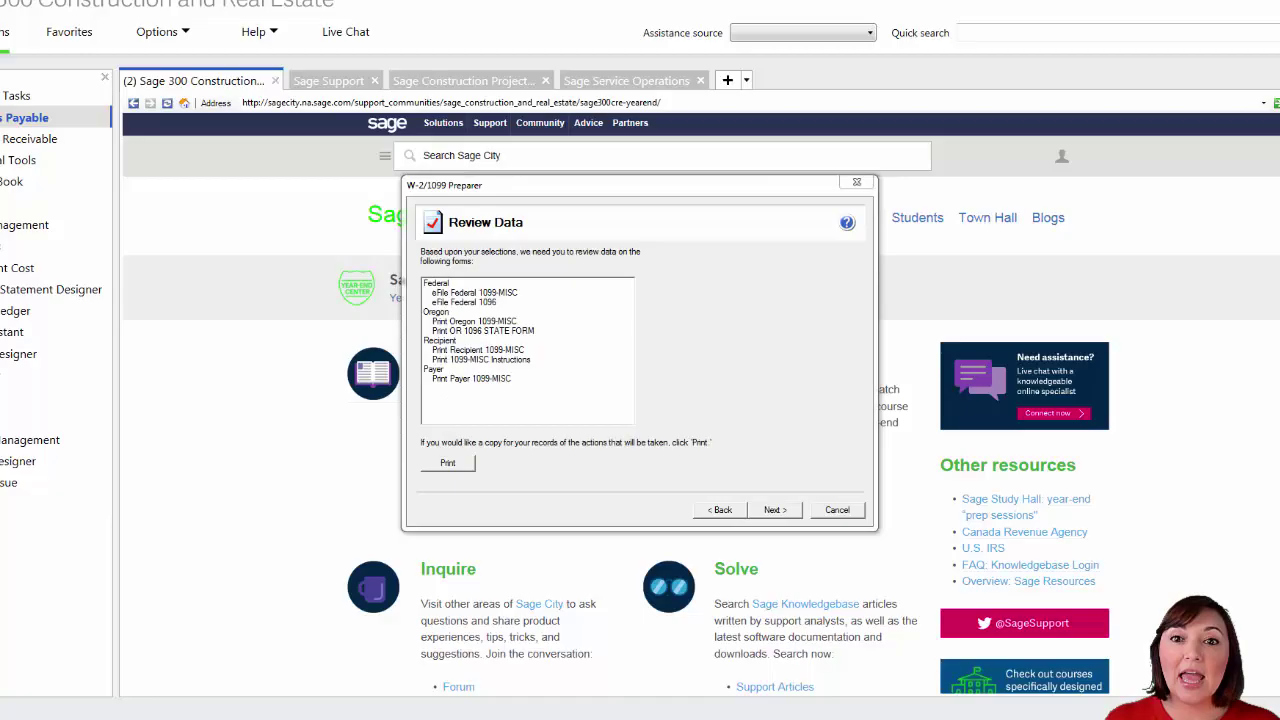
left_click(763, 514)
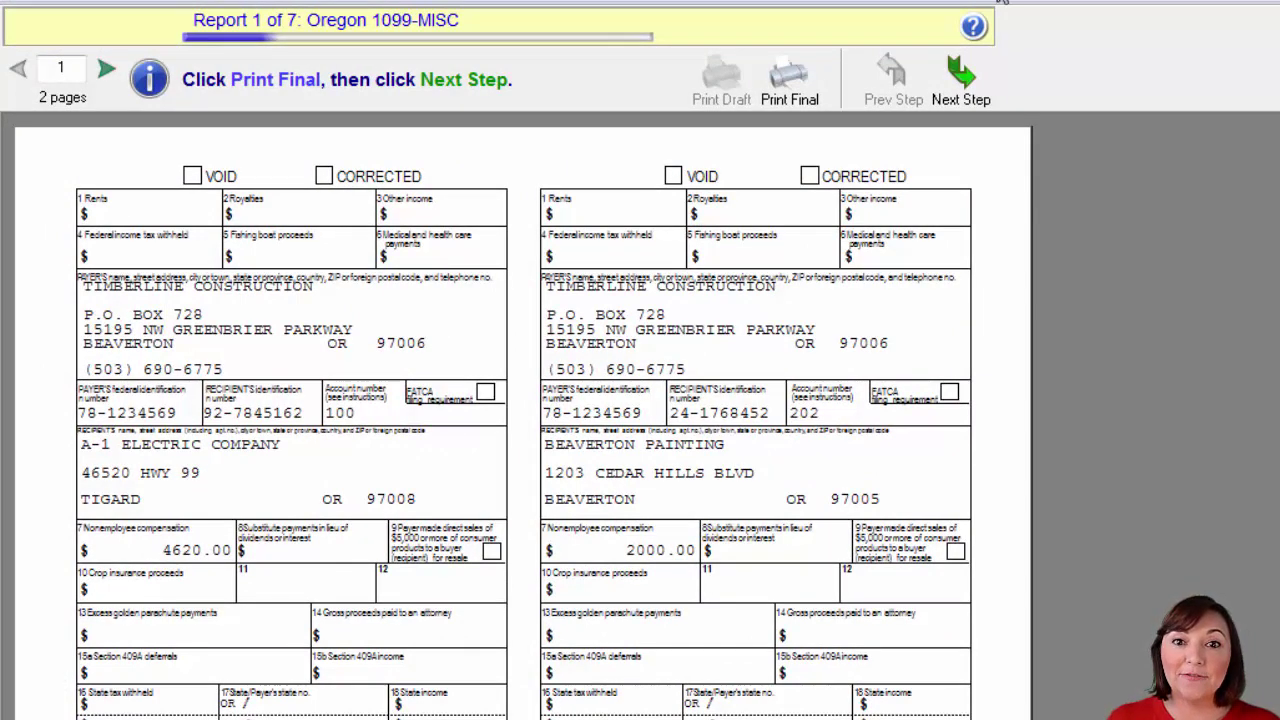
Step: Print final copies of the OR 1096 and recipient 1099-MISC, advancing to the Federal 1099-MISC report
left_click(955, 90)
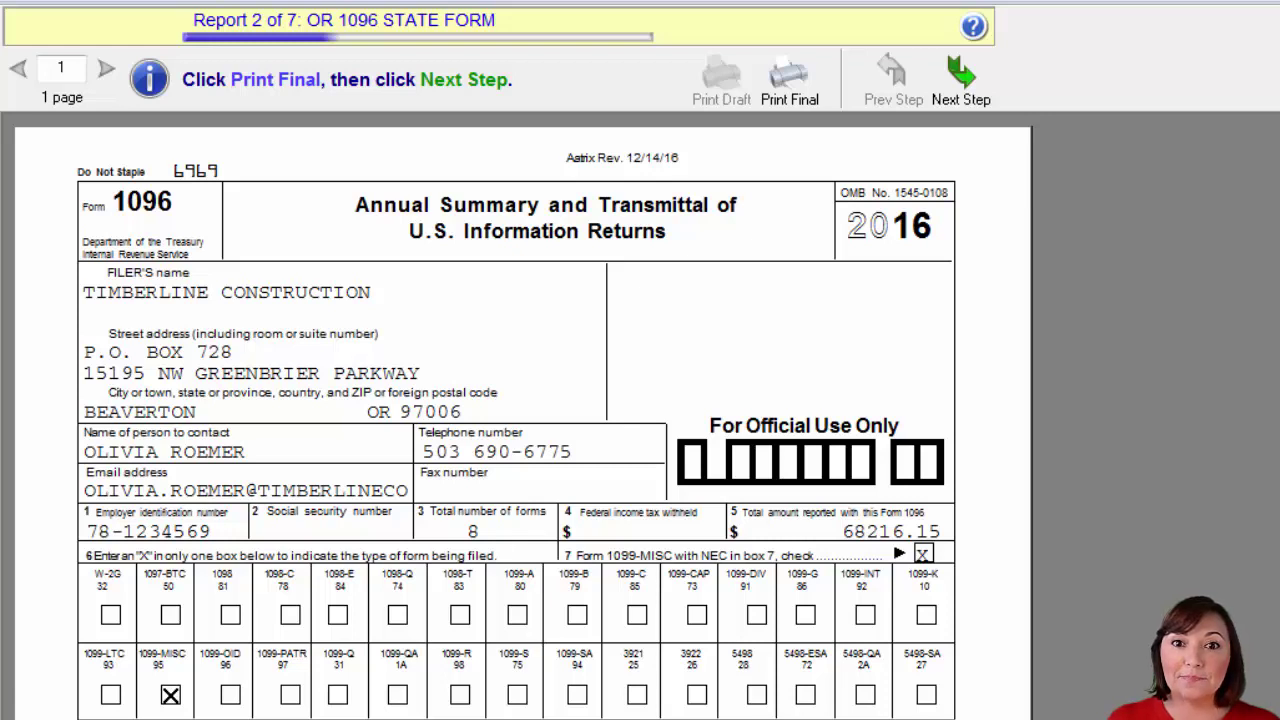
left_click(808, 90)
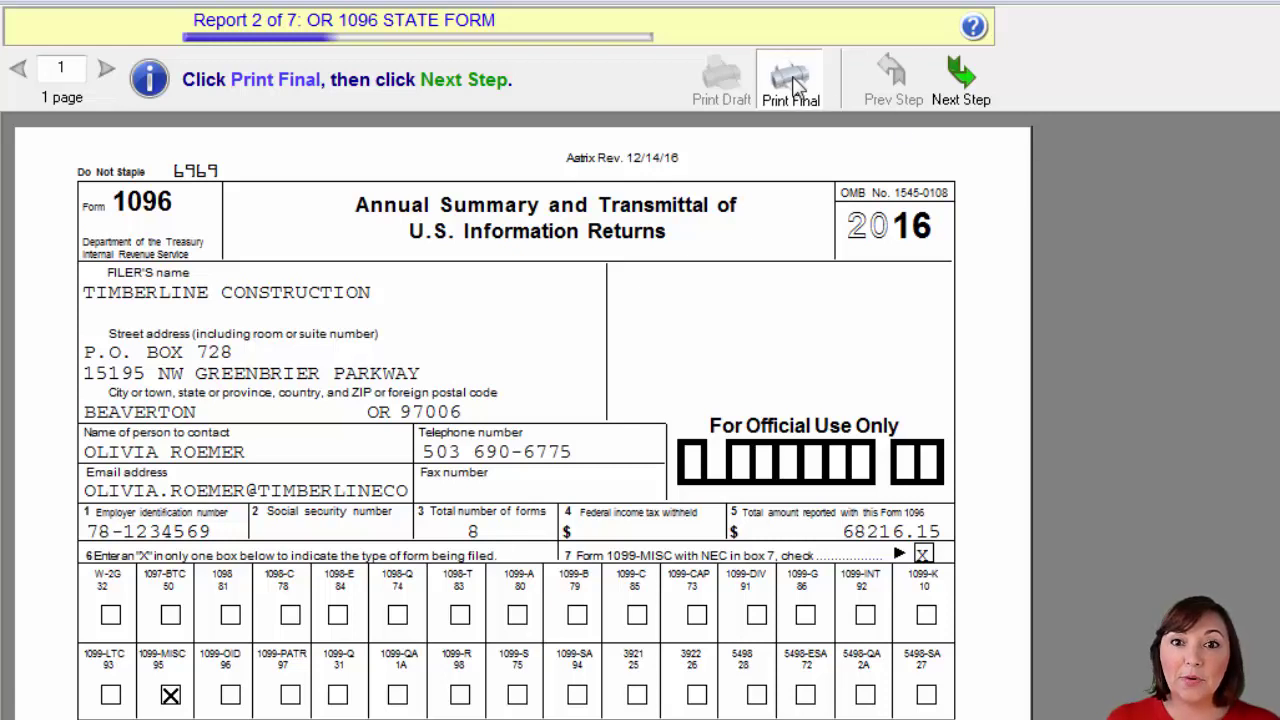
left_click(972, 88)
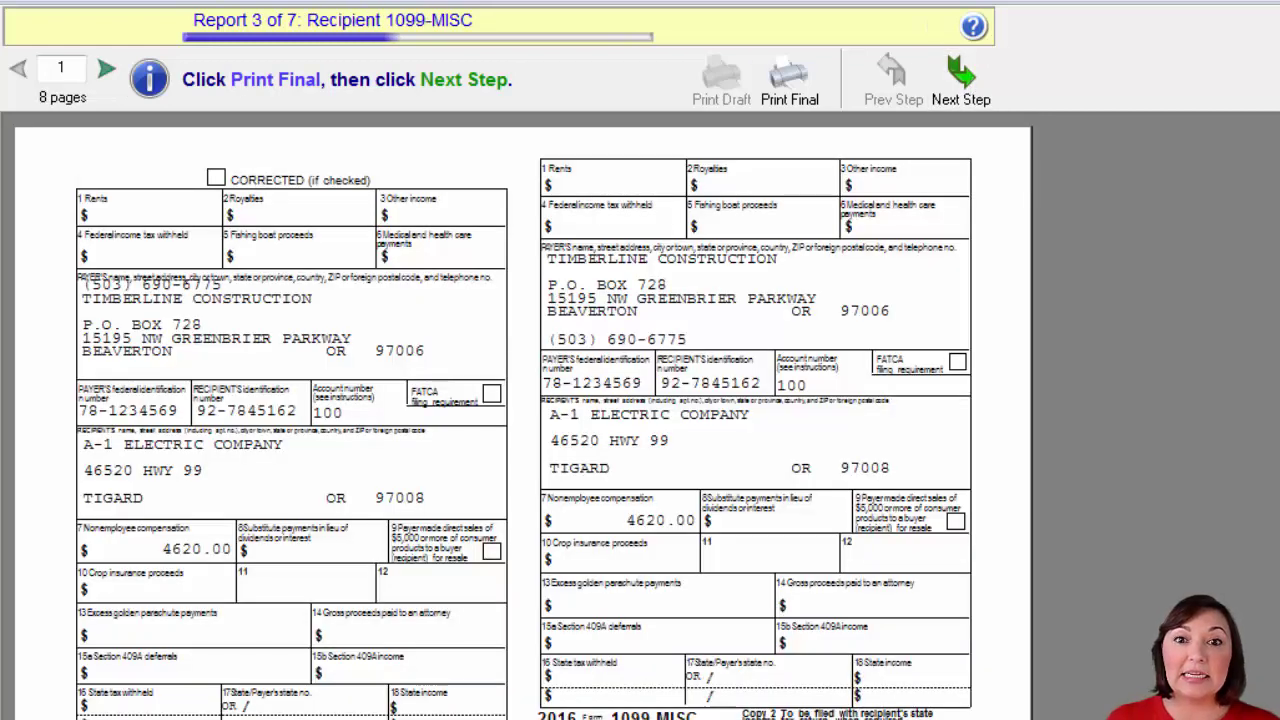
left_click(789, 80)
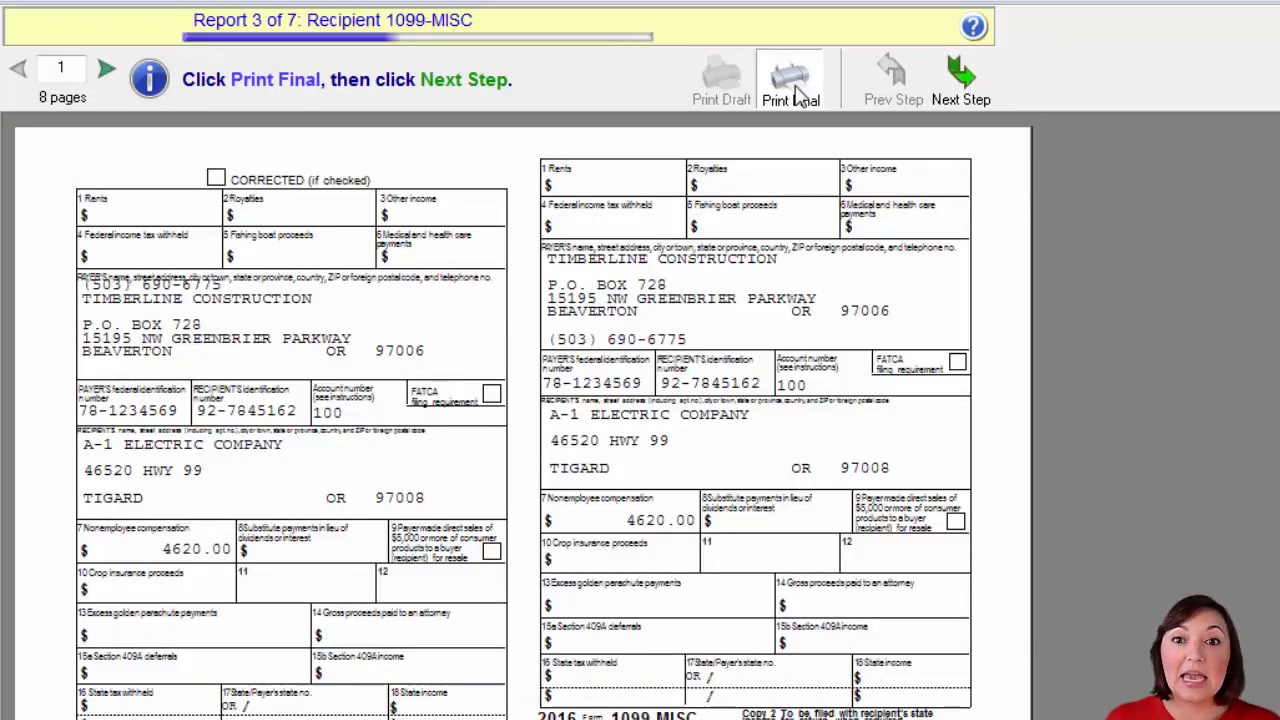
left_click(968, 75)
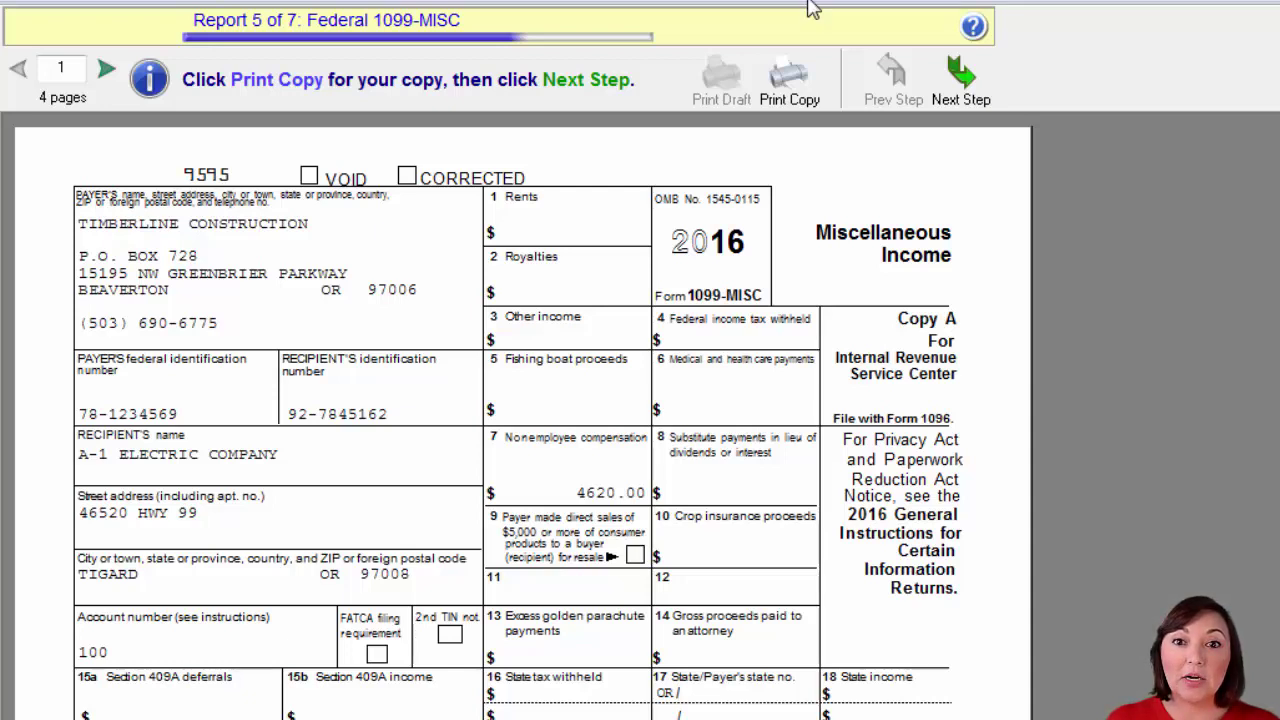
Step: Print a record copy of the Federal 1099-MISC and advance to Report 7, the recipient instructions
left_click(783, 88)
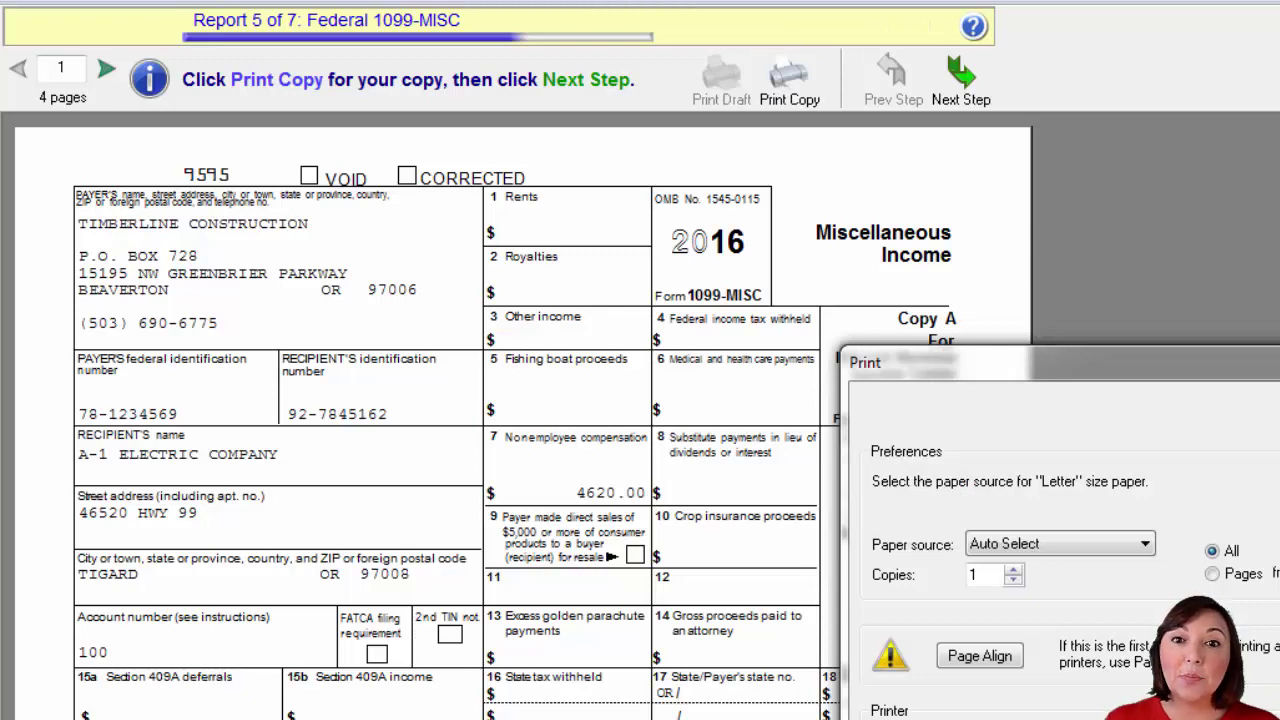
key("Return")
left_click(960, 90)
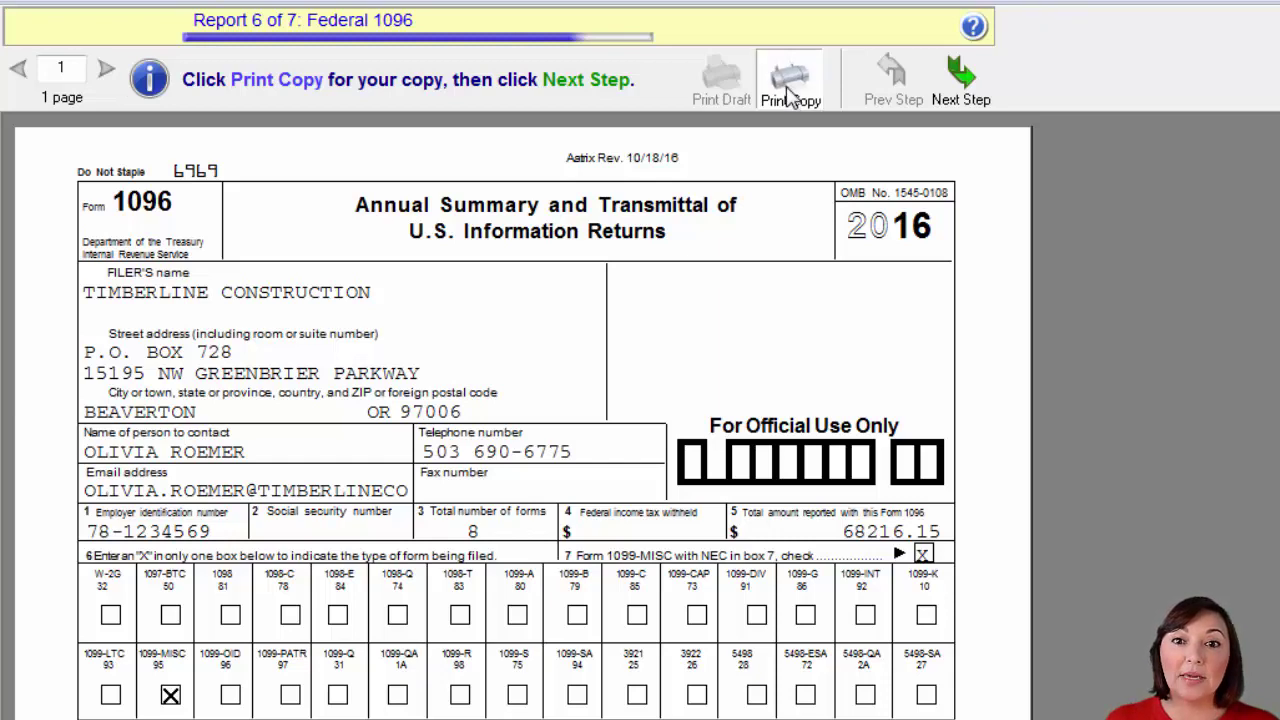
left_click(960, 90)
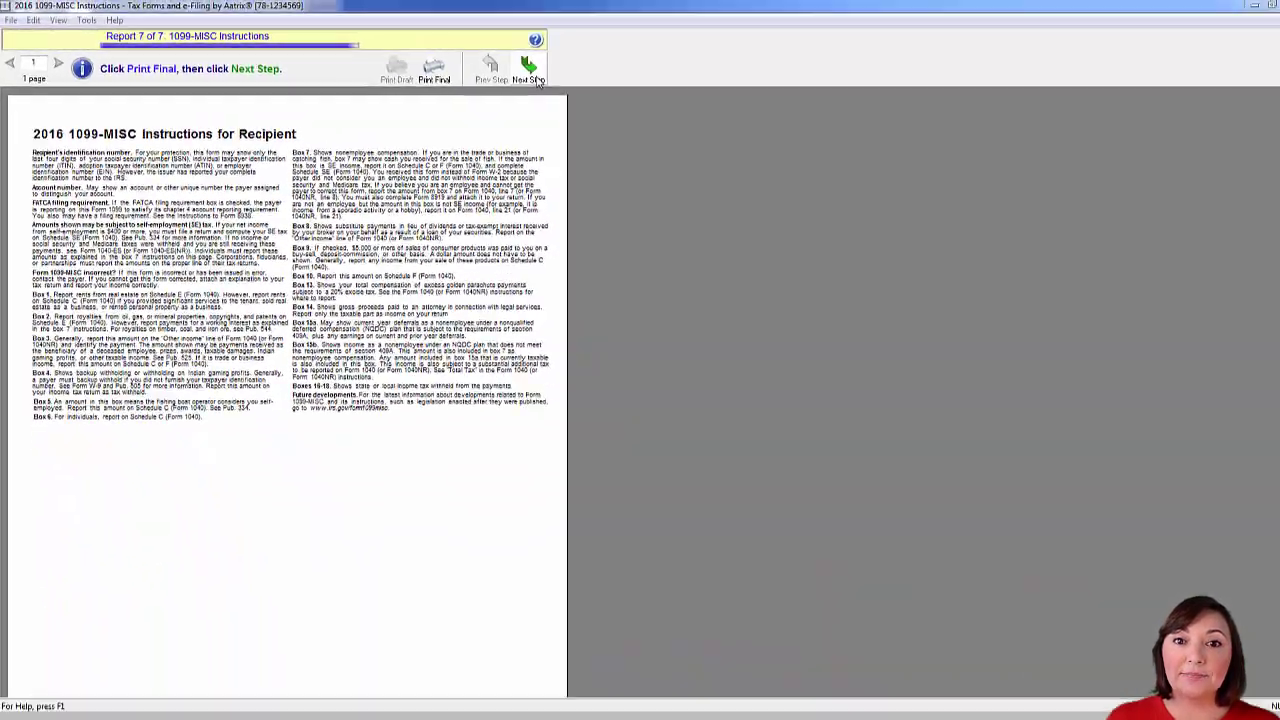
Step: Finish the last report to close the preparer and launch Aatrix Secure eFile
left_click(528, 70)
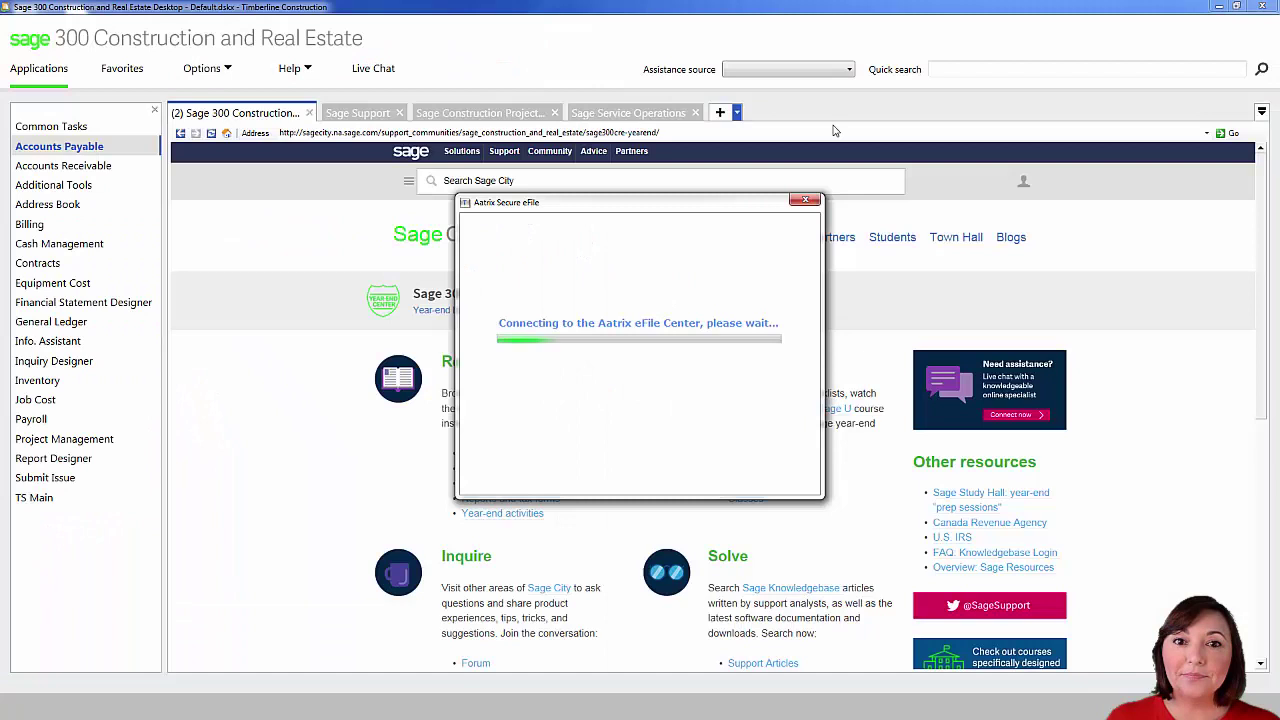